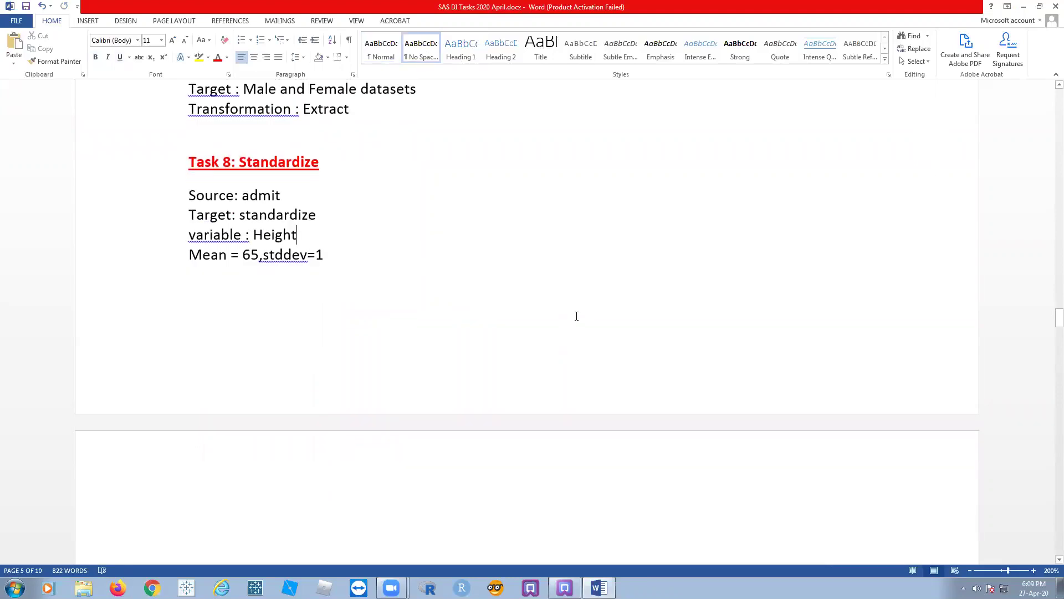
scroll(576, 316, down, 1)
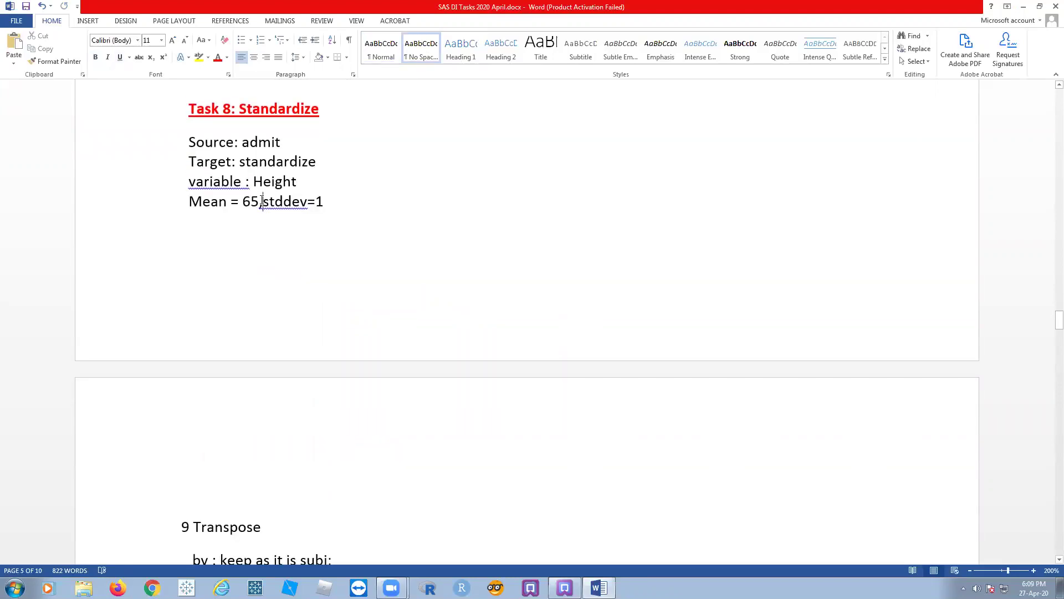
- Add a space between '65,' and 'stddev' on the Task 8 Mean line in Word
click(262, 200)
double_click(277, 201)
click(548, 290)
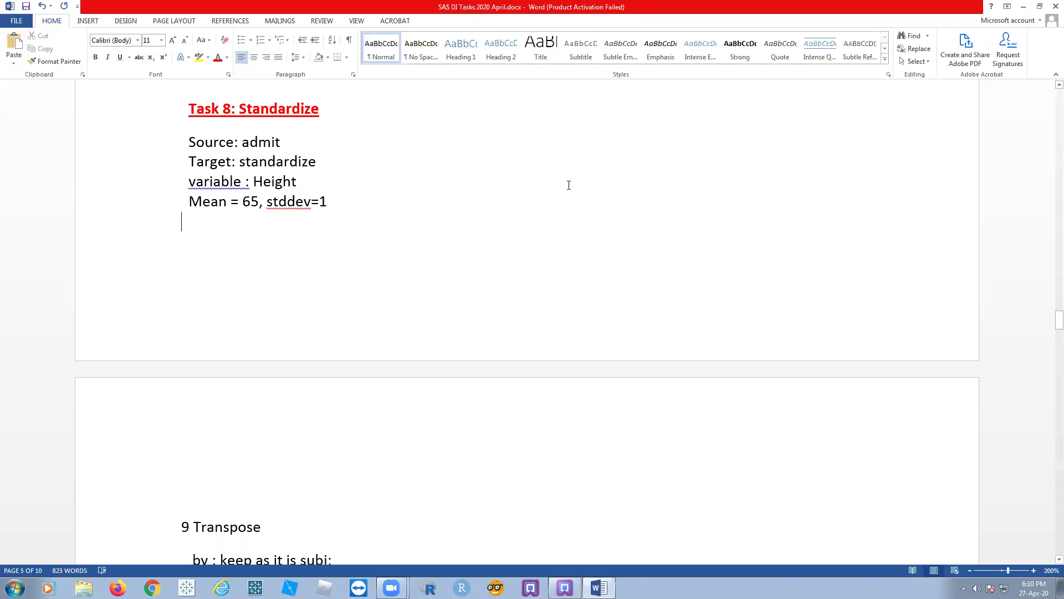
- Review the notes' source admit, Target: standardize and Height lines, then switch to SAS DI Studio
double_click(243, 145)
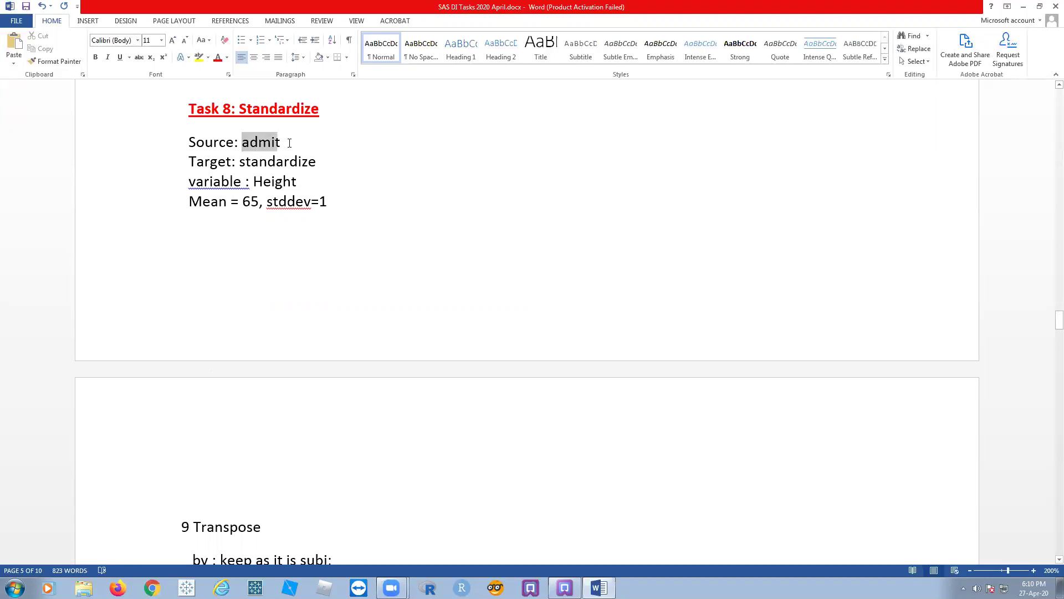
drag(332, 166, 188, 162)
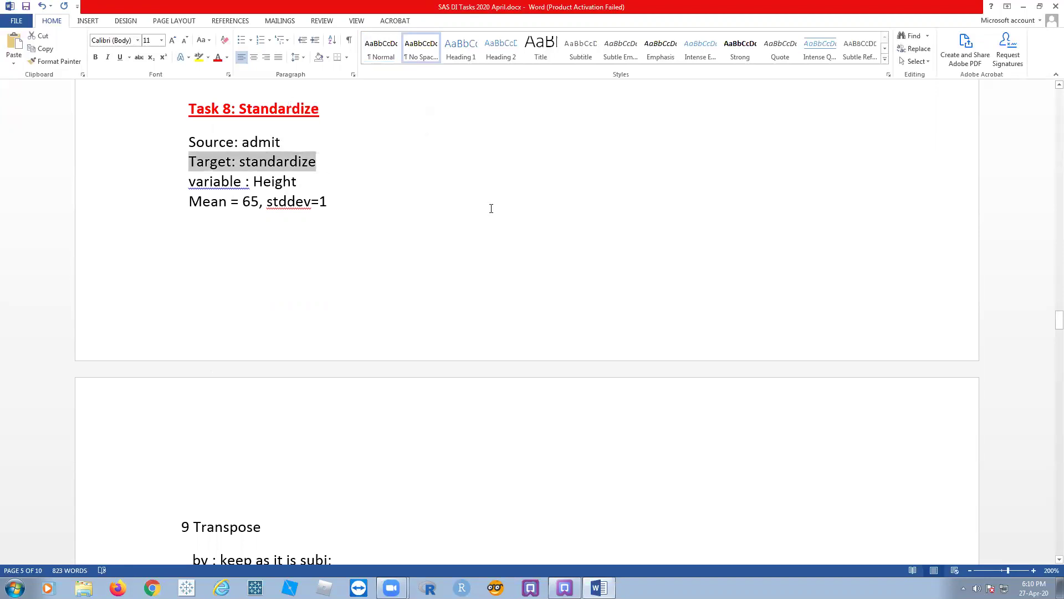
click(492, 205)
drag(244, 181, 297, 182)
click(359, 250)
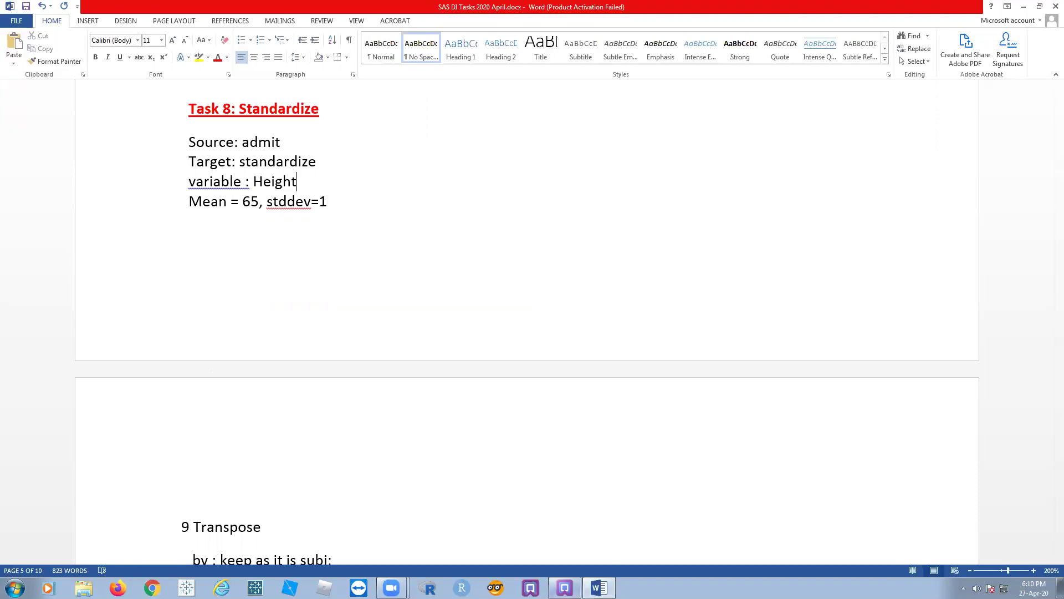
click(564, 588)
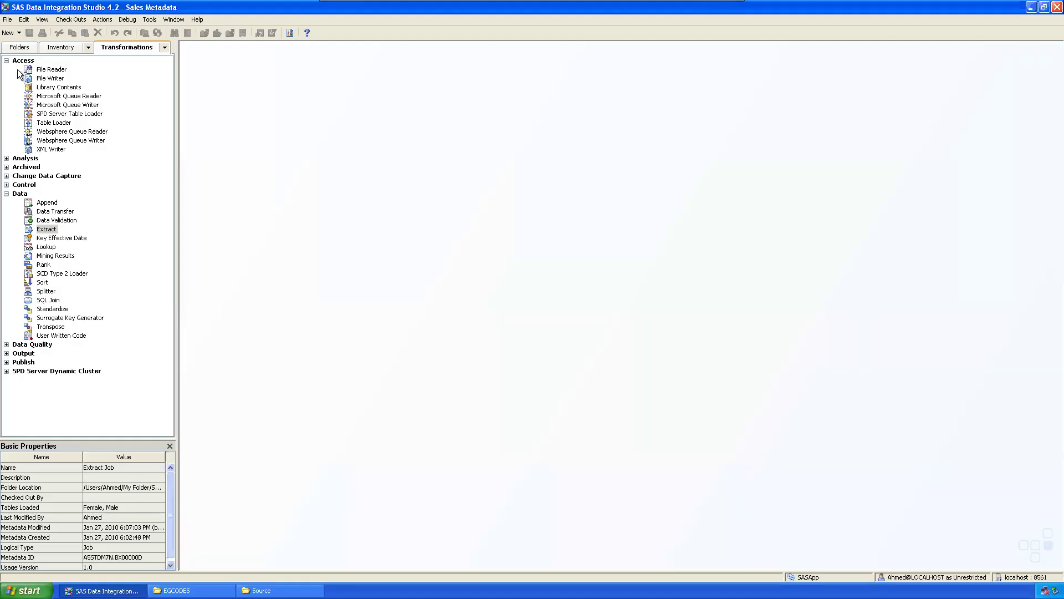
- Show the Folders tree and check CLASSSP's five columns, including Height, in its properties
click(23, 47)
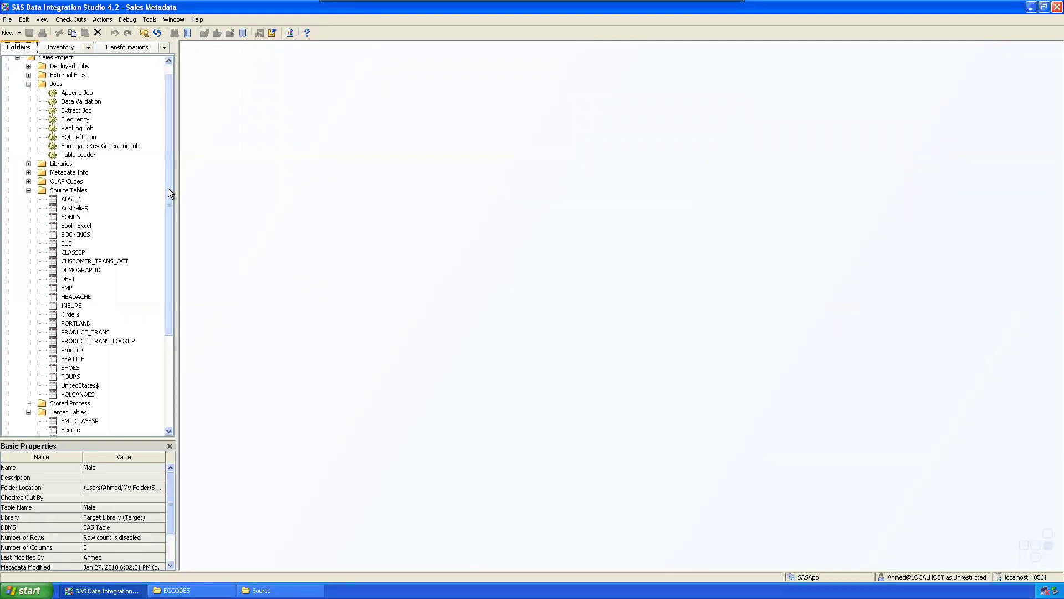
scroll(167, 198, down, 1)
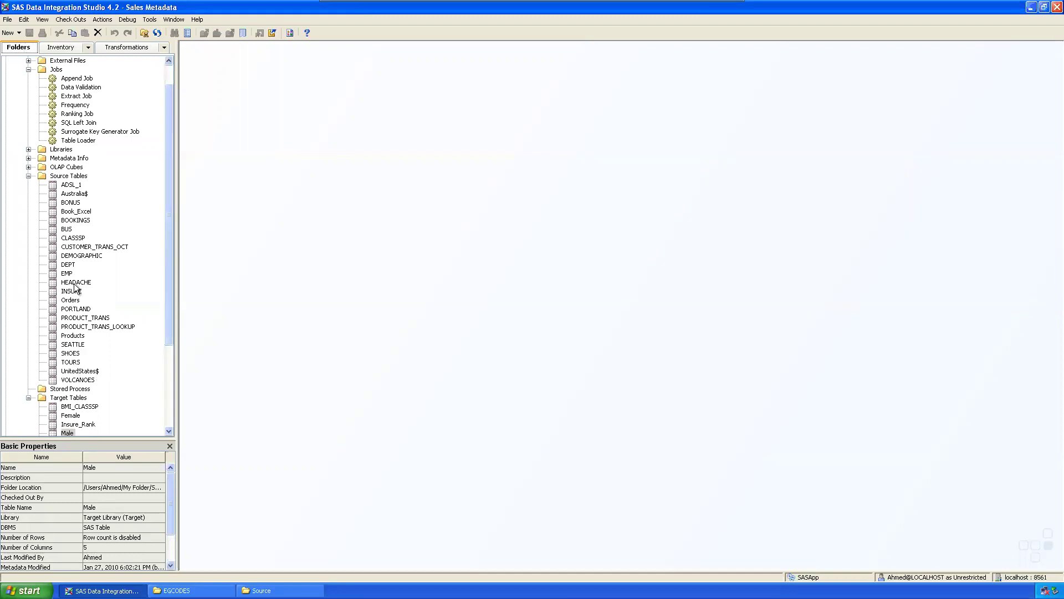
right_click(76, 238)
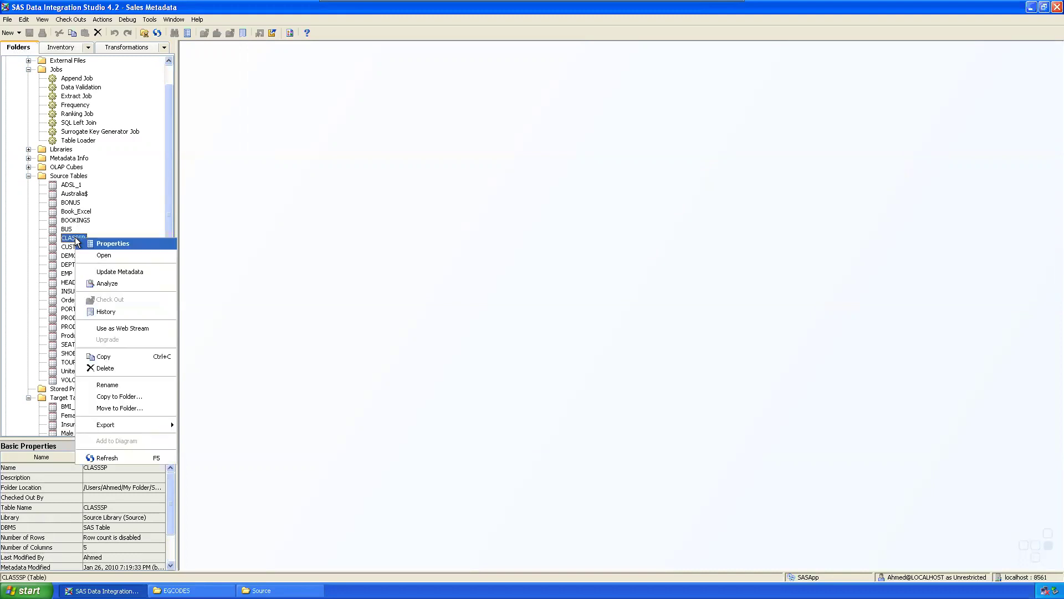
click(113, 244)
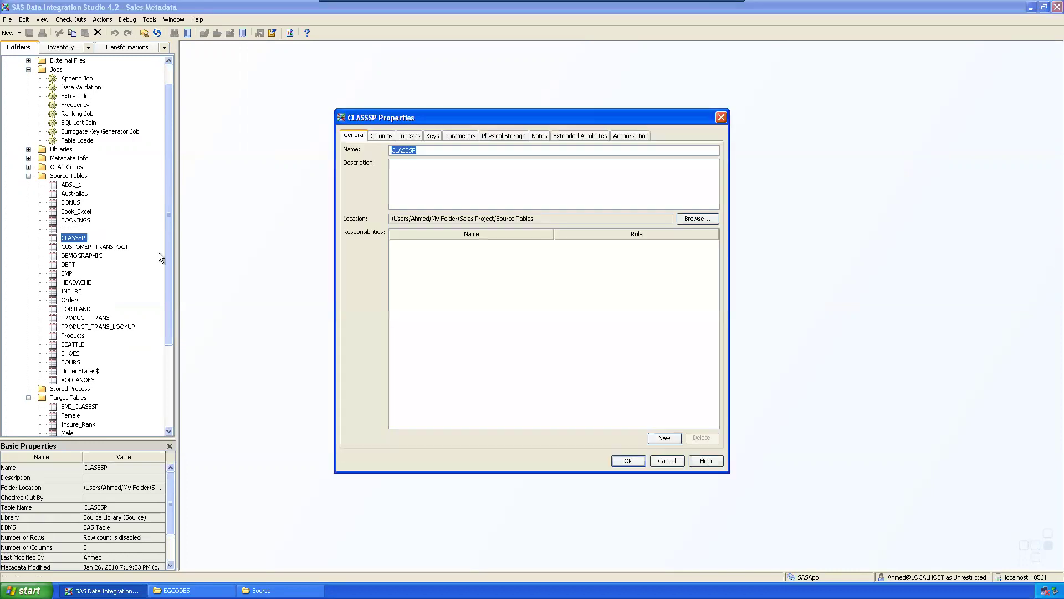
drag(383, 118, 353, 114)
click(349, 132)
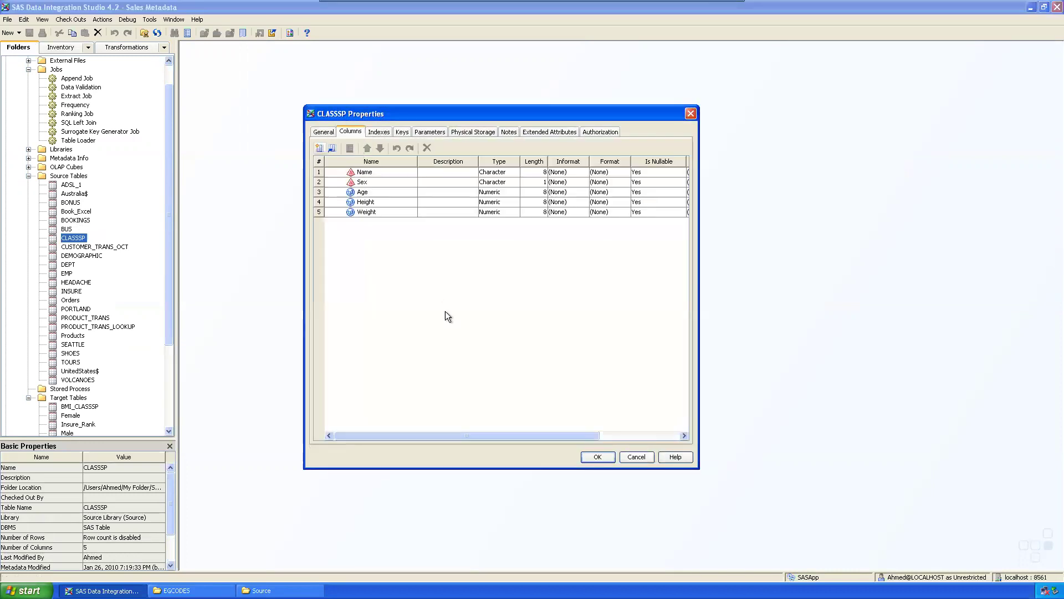
click(365, 202)
click(691, 114)
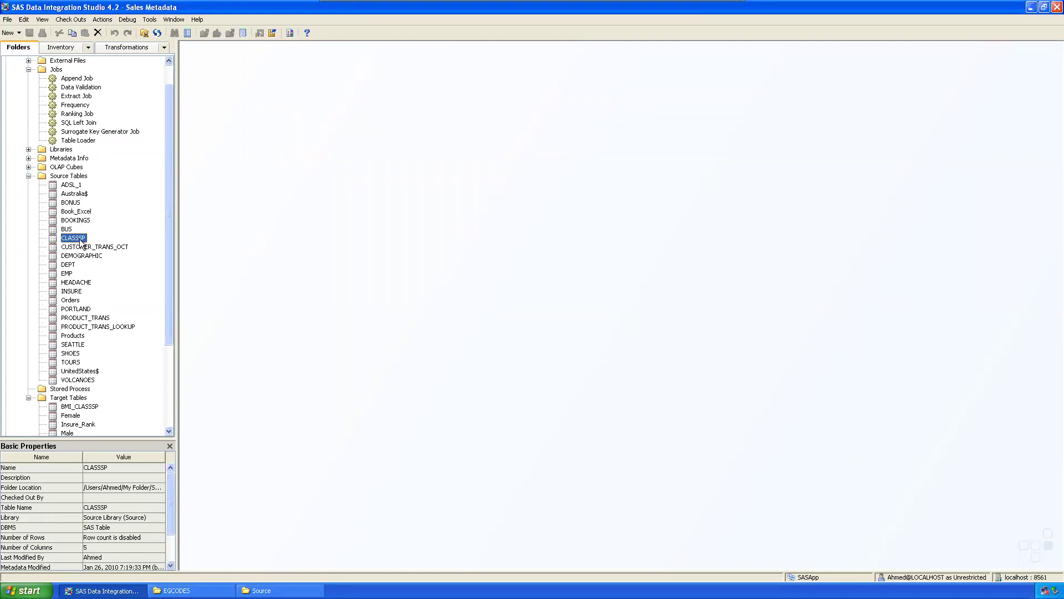
- Open CLASSSP's data and sort it by Height, then by Sex
right_click(80, 242)
click(106, 252)
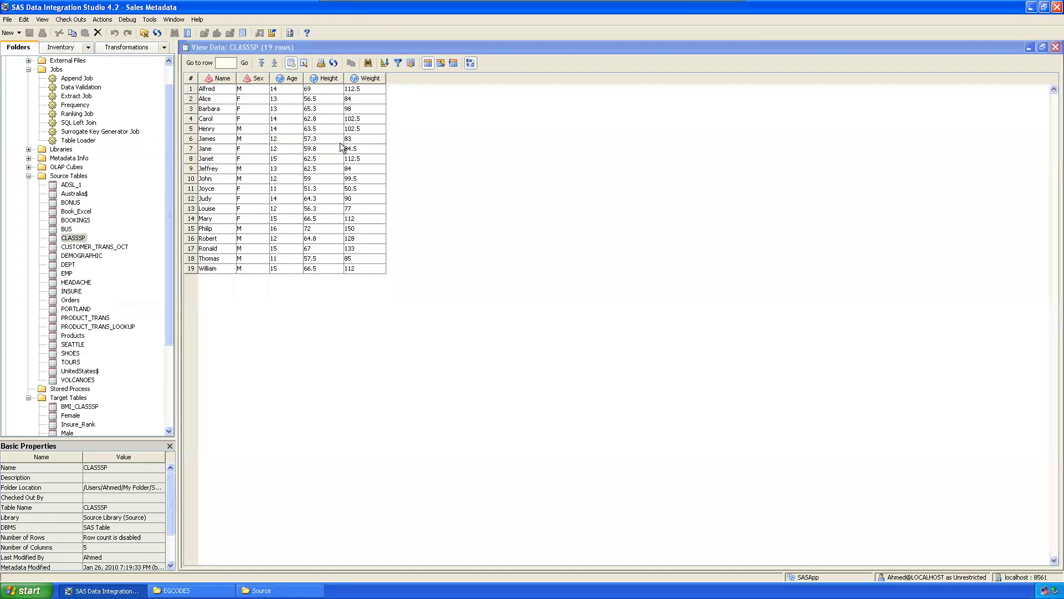
click(324, 77)
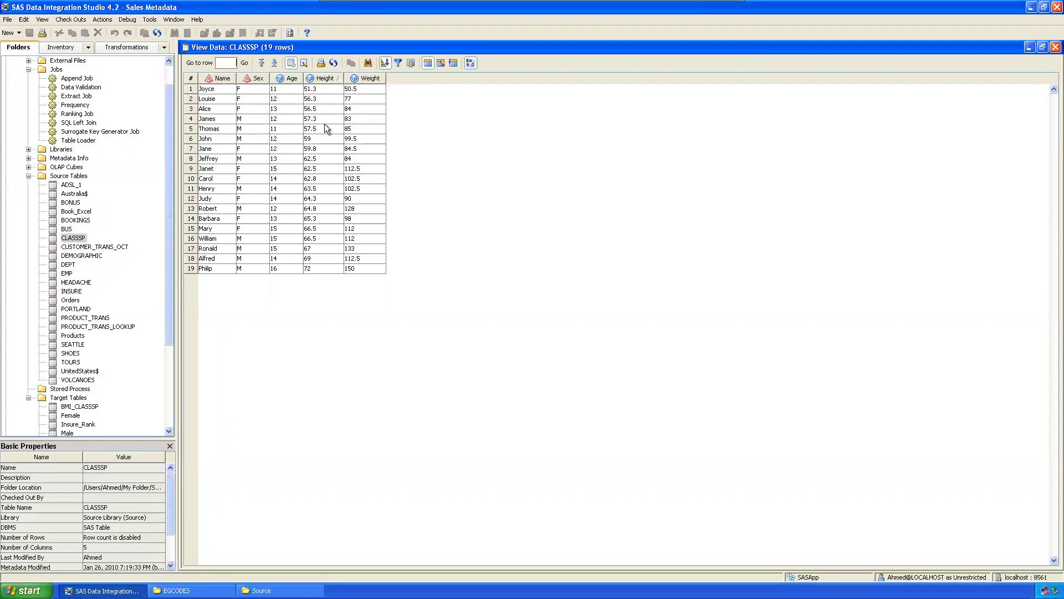
click(251, 79)
- Inspect the Height values of the female and male rows, such as 64.3
drag(245, 89, 324, 169)
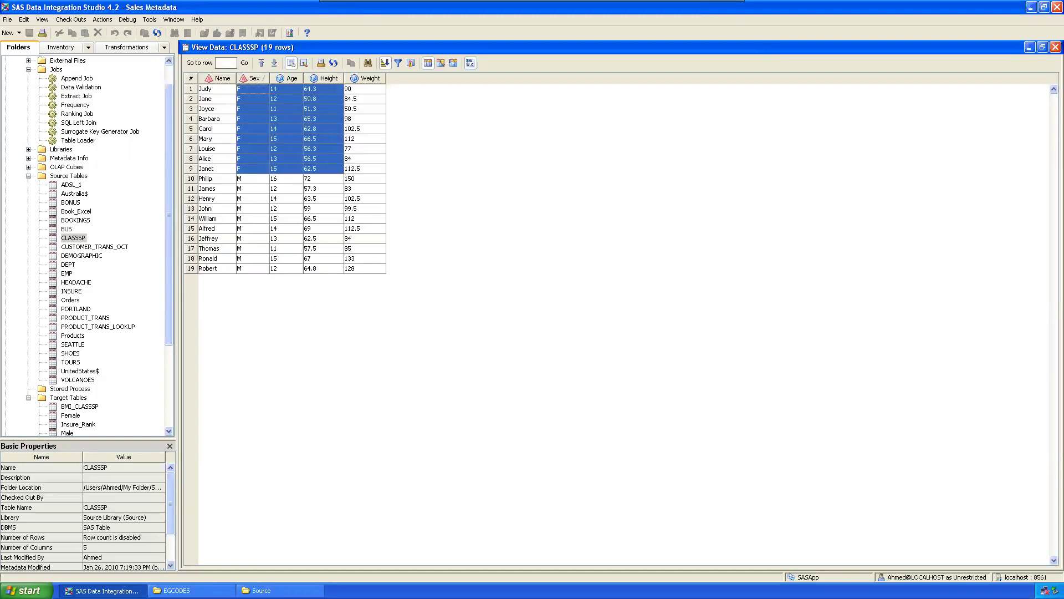
click(321, 91)
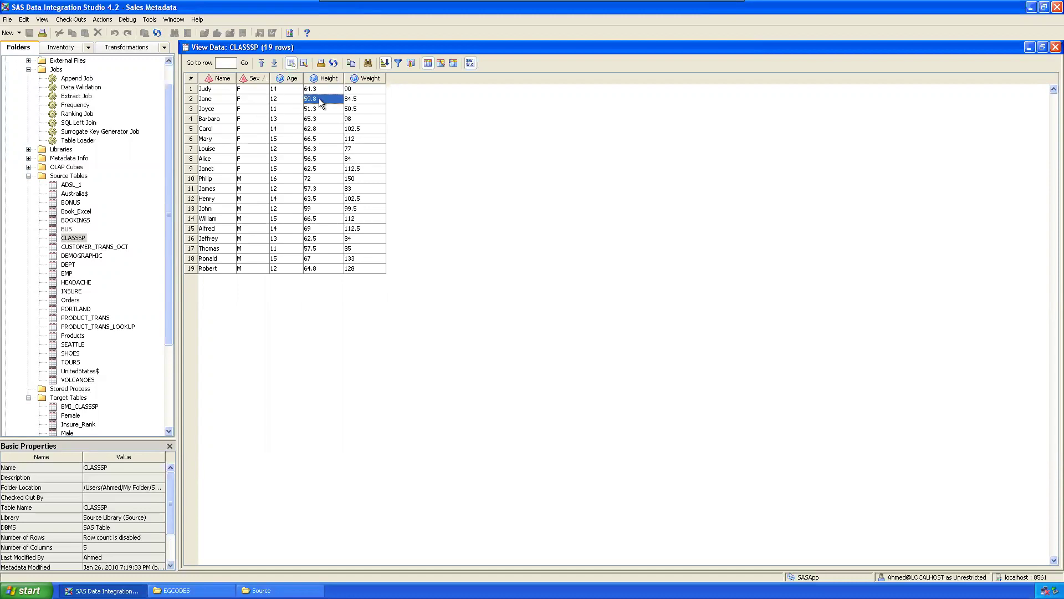
click(321, 128)
click(323, 169)
click(248, 178)
drag(315, 178, 313, 268)
click(547, 207)
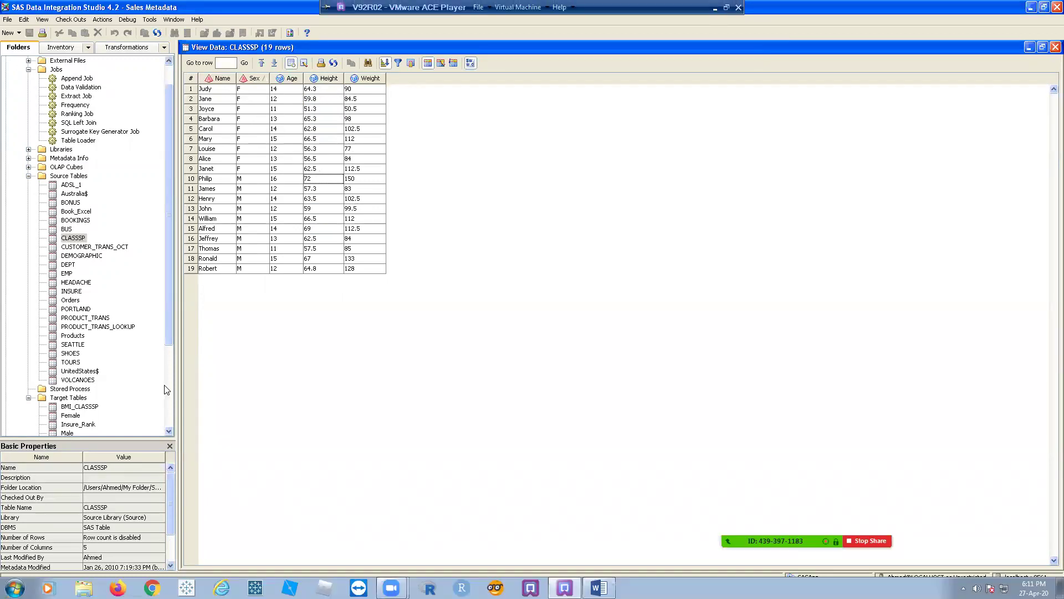
key(alt+Tab)
key(shift+Right)
key(shift+Right)
key(shift+Right)
key(shift+Right)
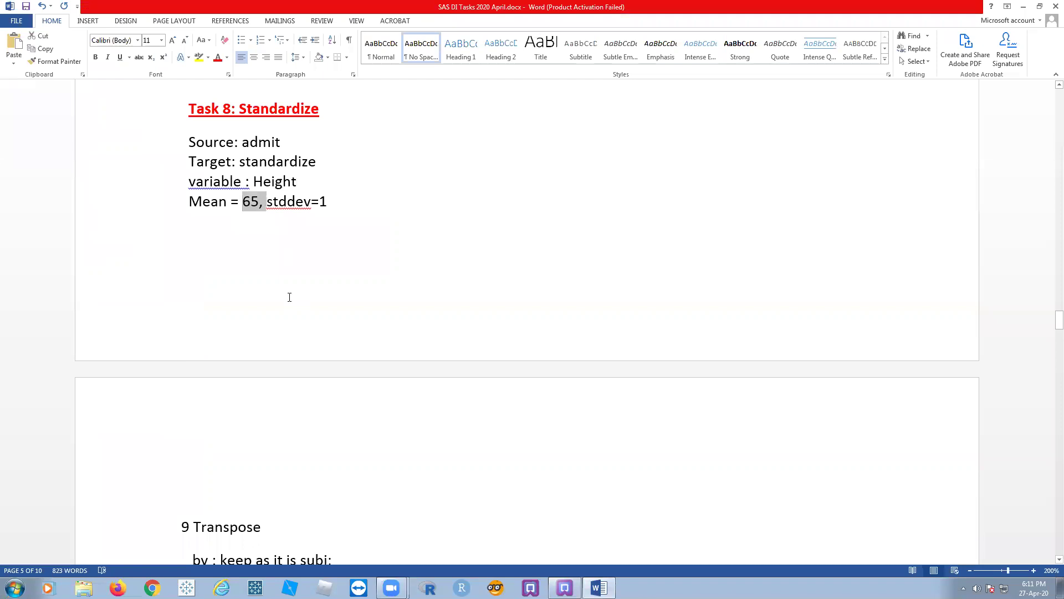
click(289, 297)
click(565, 587)
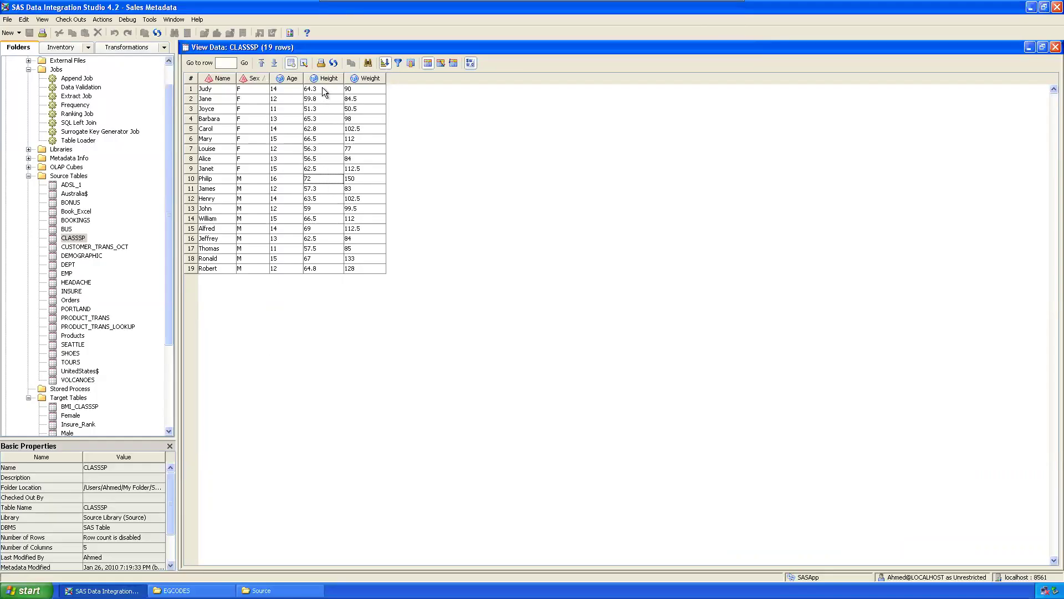
drag(322, 88, 310, 258)
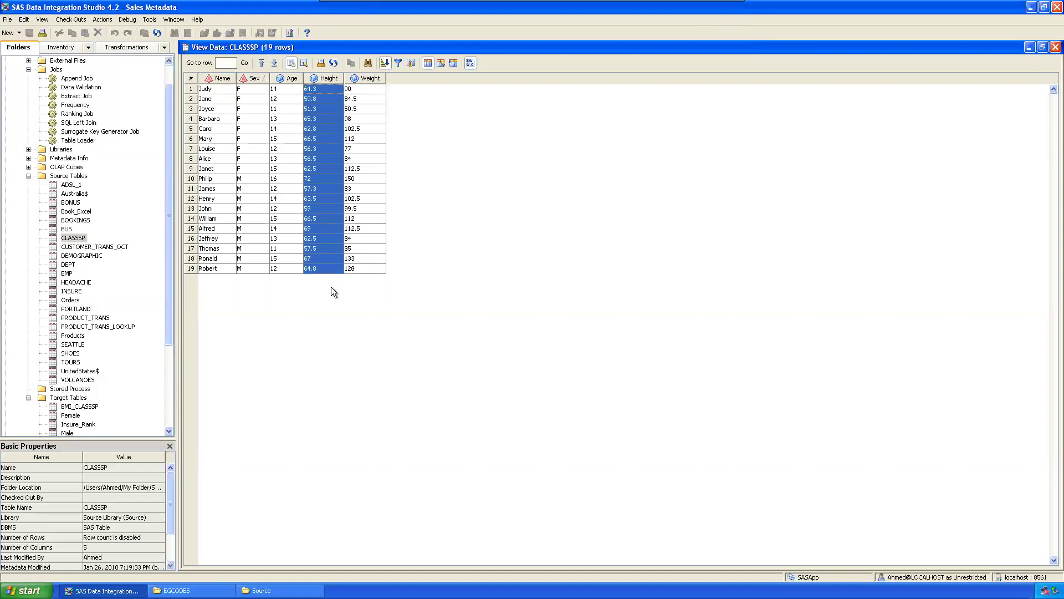
click(347, 297)
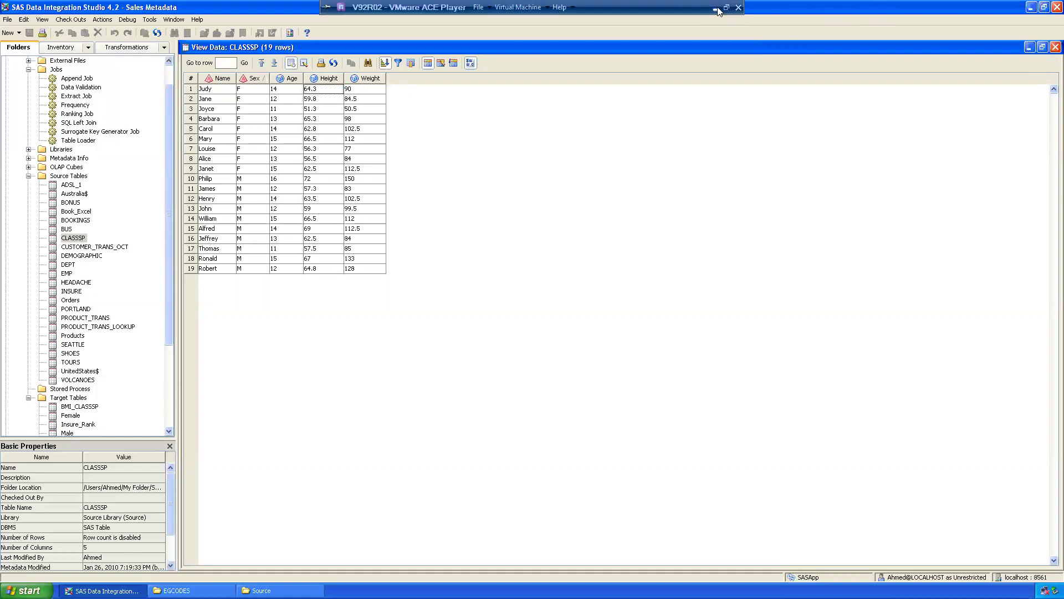
click(716, 8)
double_click(323, 202)
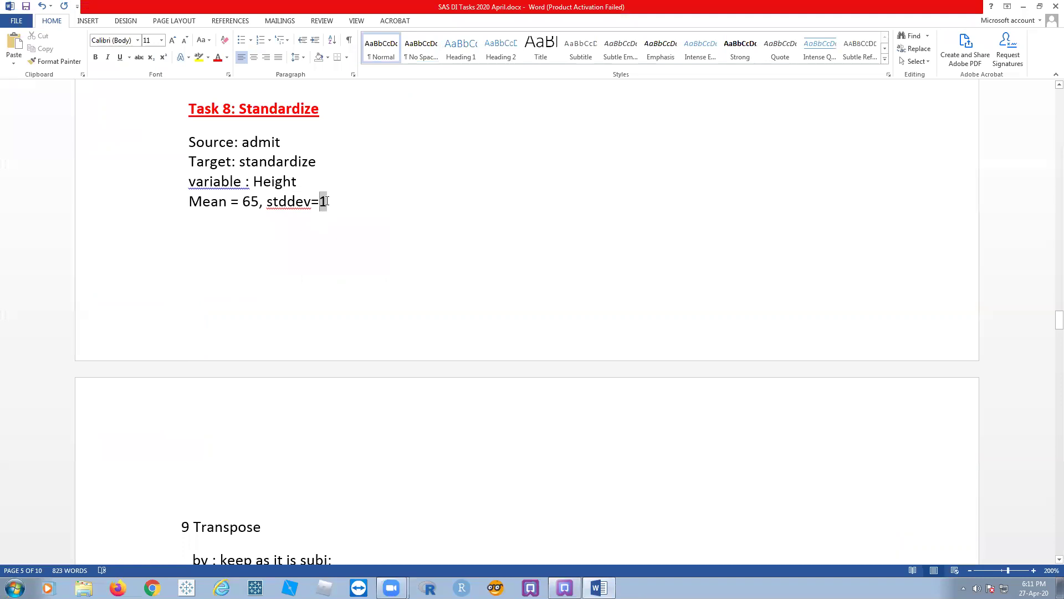
click(399, 210)
click(564, 587)
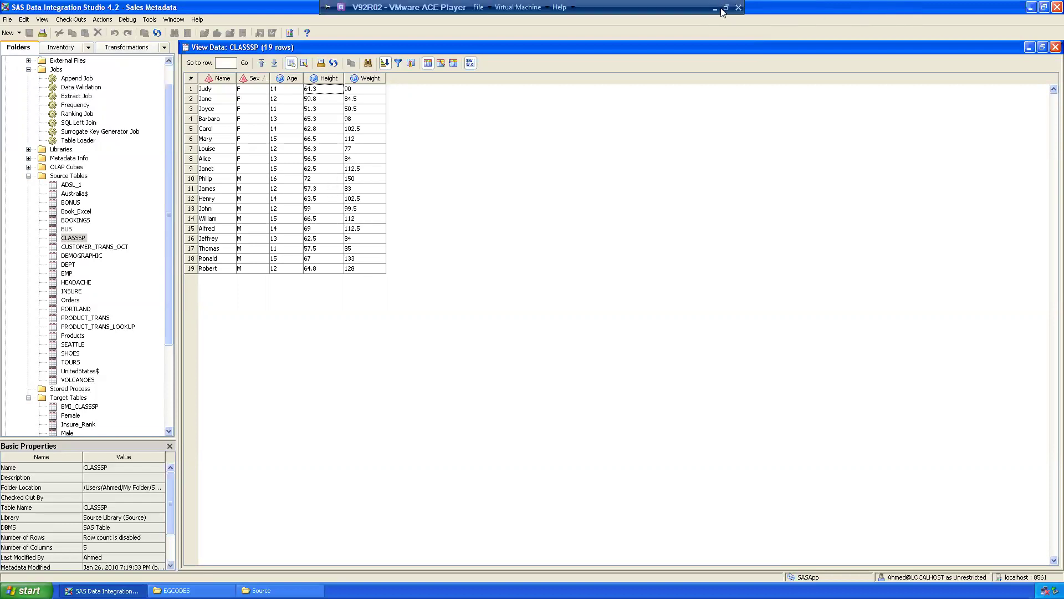
click(716, 8)
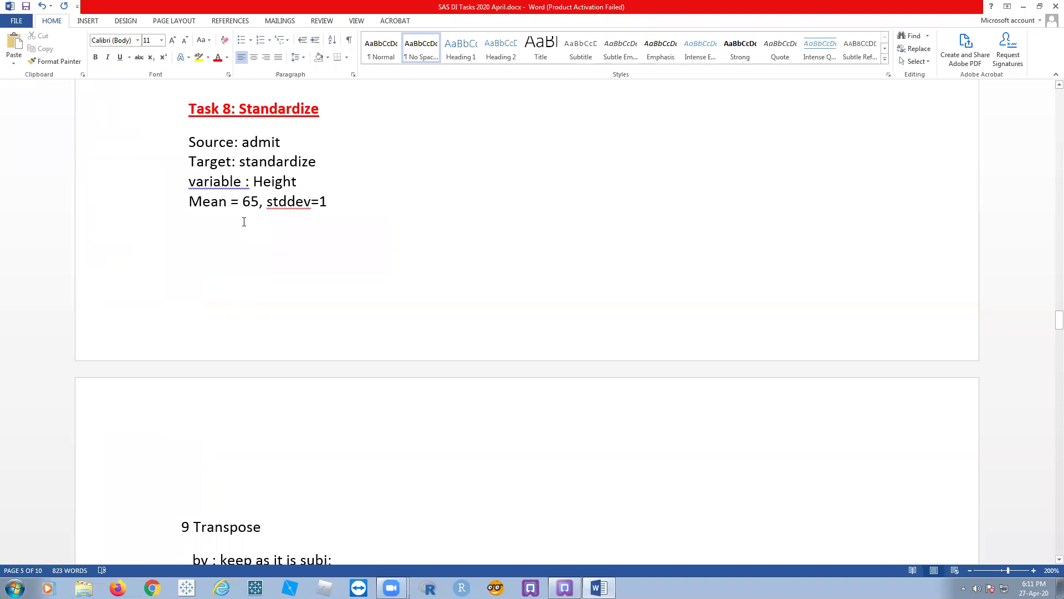
click(266, 202)
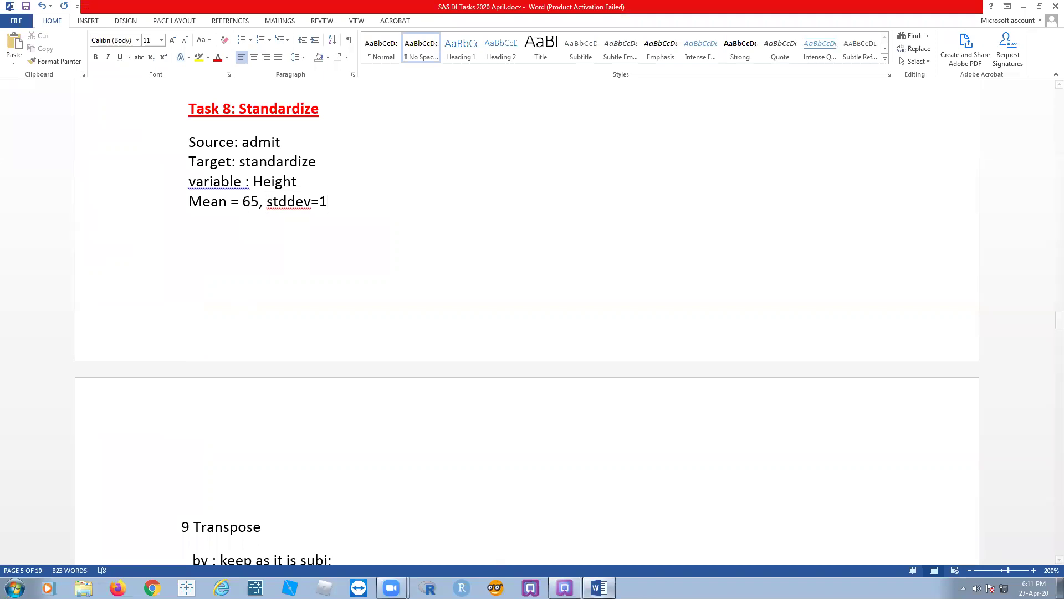
key(alt+Tab)
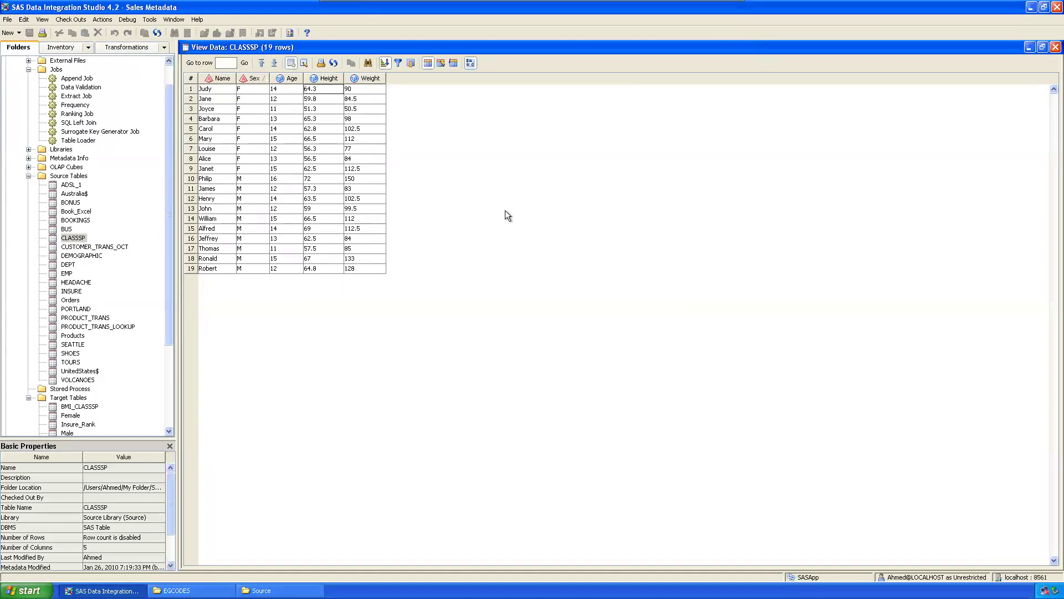
- Close the CLASSSP data view and select the Jobs folder in the Folders tree
click(1055, 47)
click(67, 238)
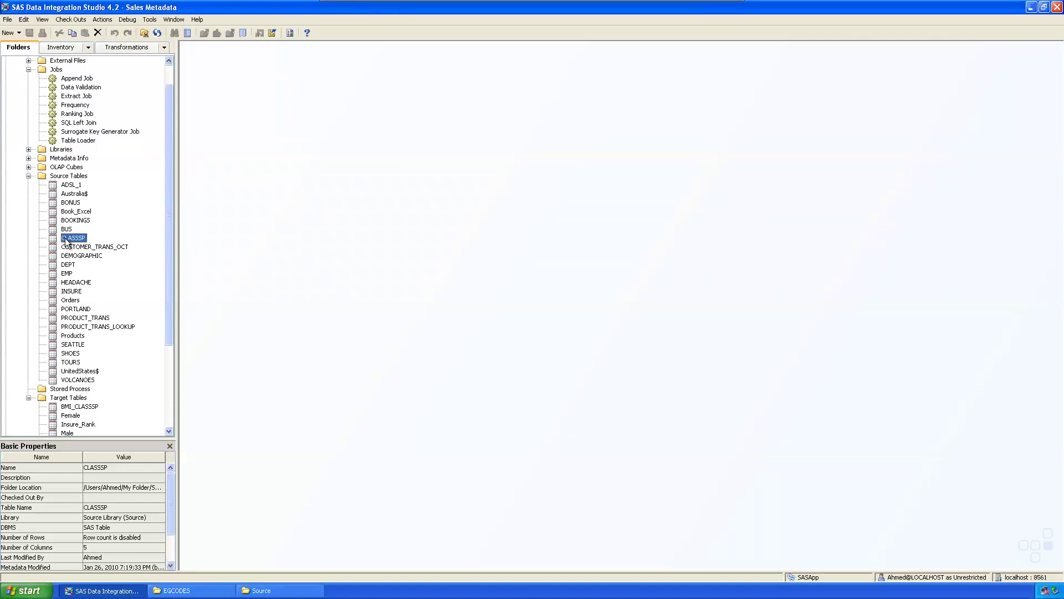
click(74, 237)
click(57, 70)
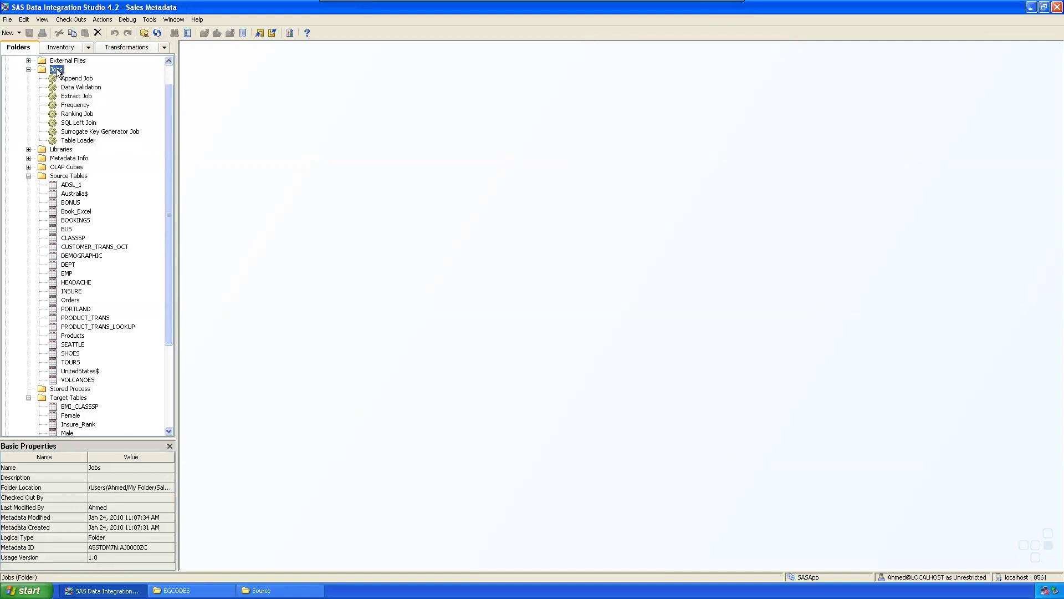
- Create a new job named Standardize in the Jobs folder
right_click(58, 71)
mouse_move(105, 107)
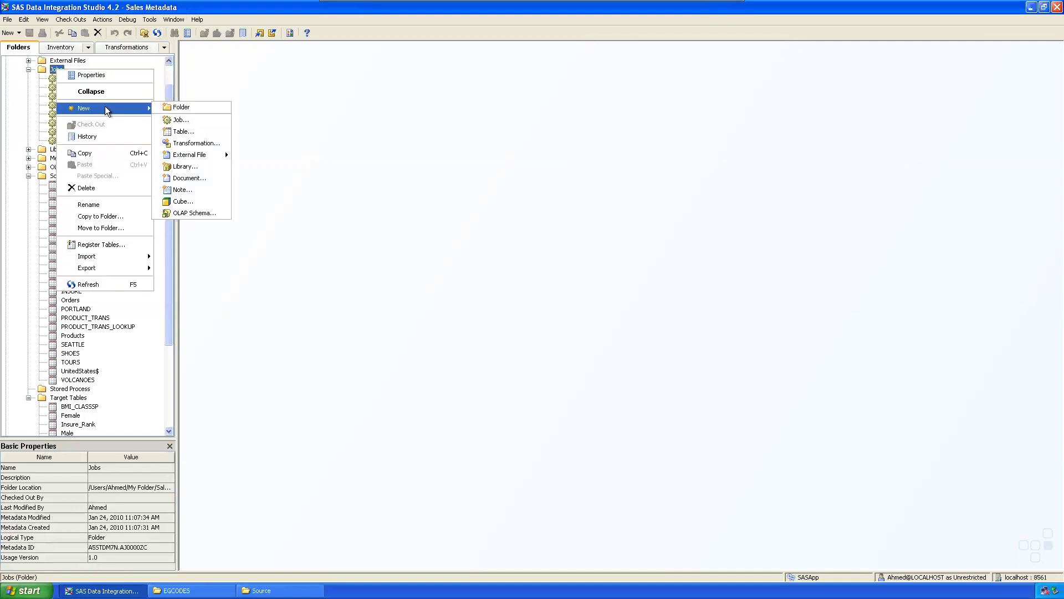
click(197, 121)
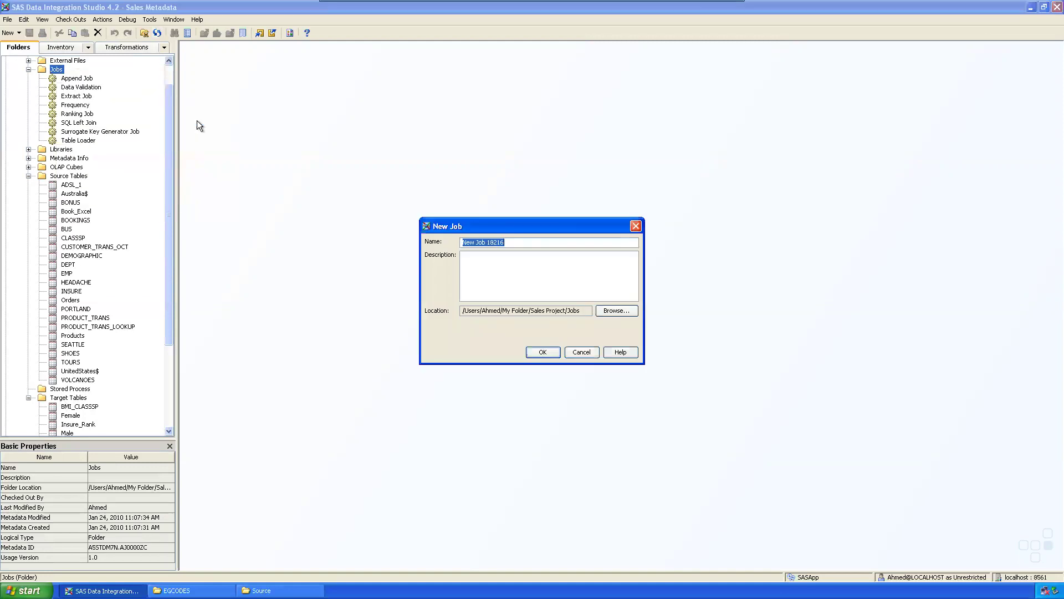
text(Standardize)
key(Return)
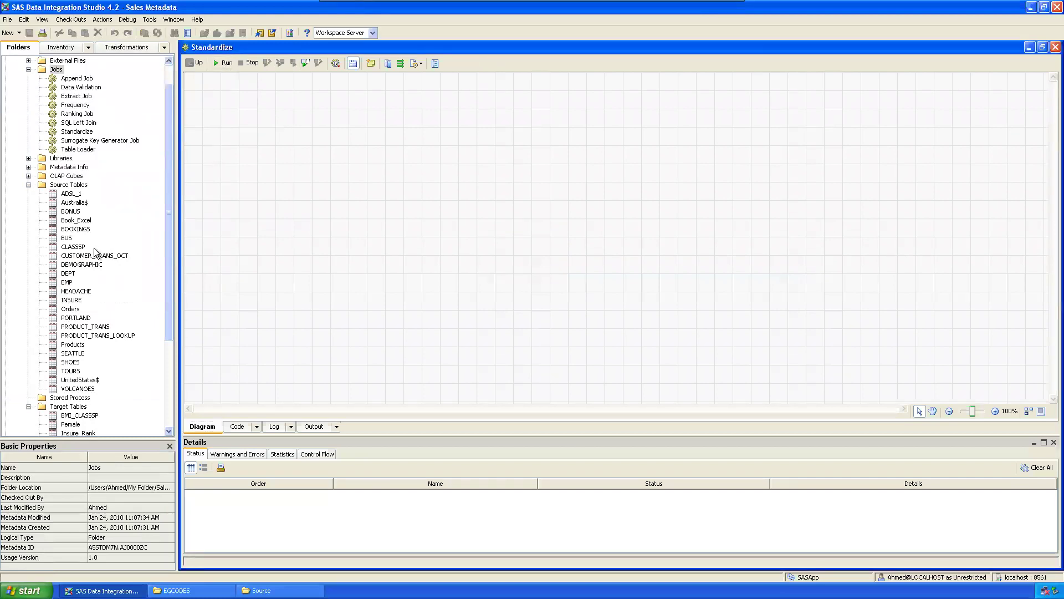
- Place CLASSSP in the job diagram feeding a Standardize transformation
drag(94, 247, 264, 161)
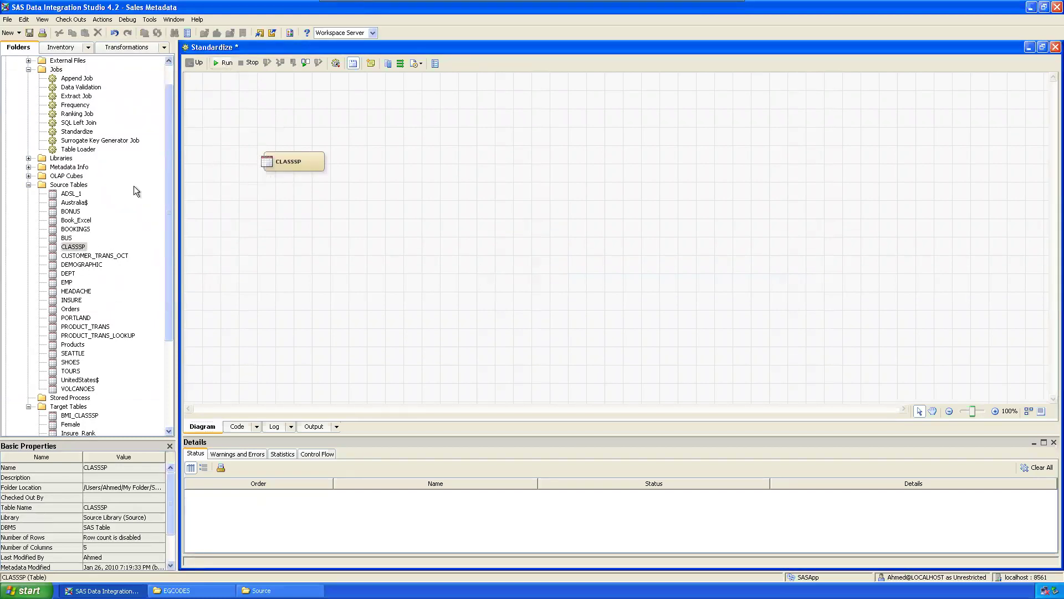
click(131, 47)
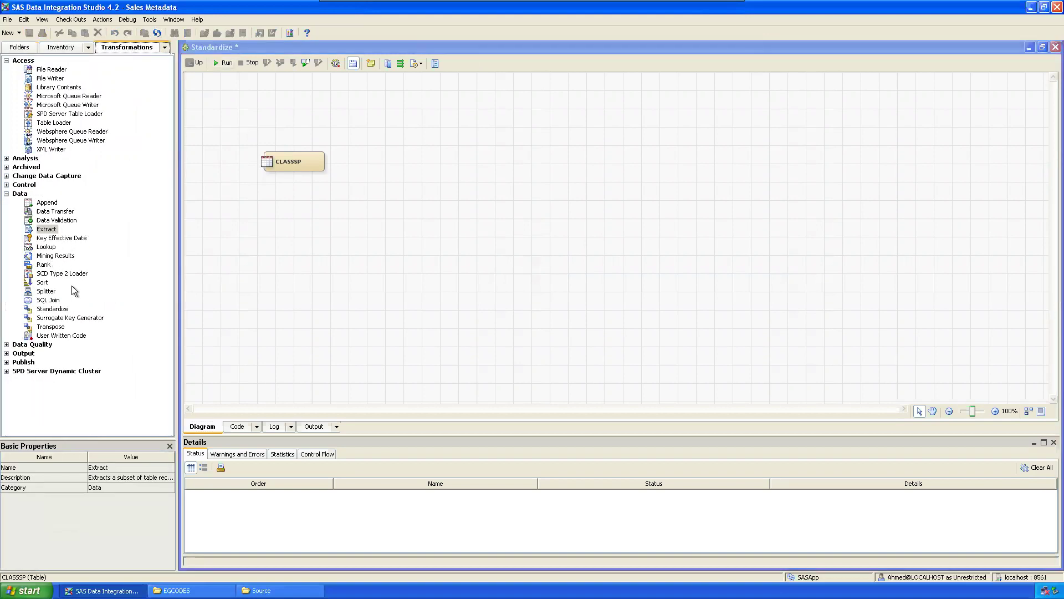
drag(66, 313, 310, 233)
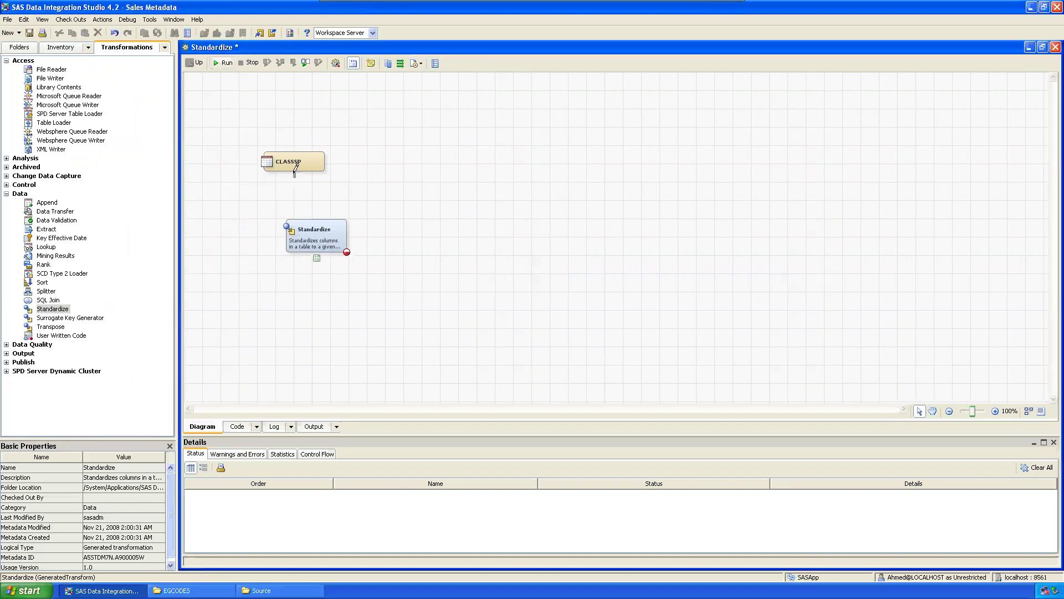
- Register the output as table Standardize_OUTPUT0 stored in Target Library
right_click(317, 257)
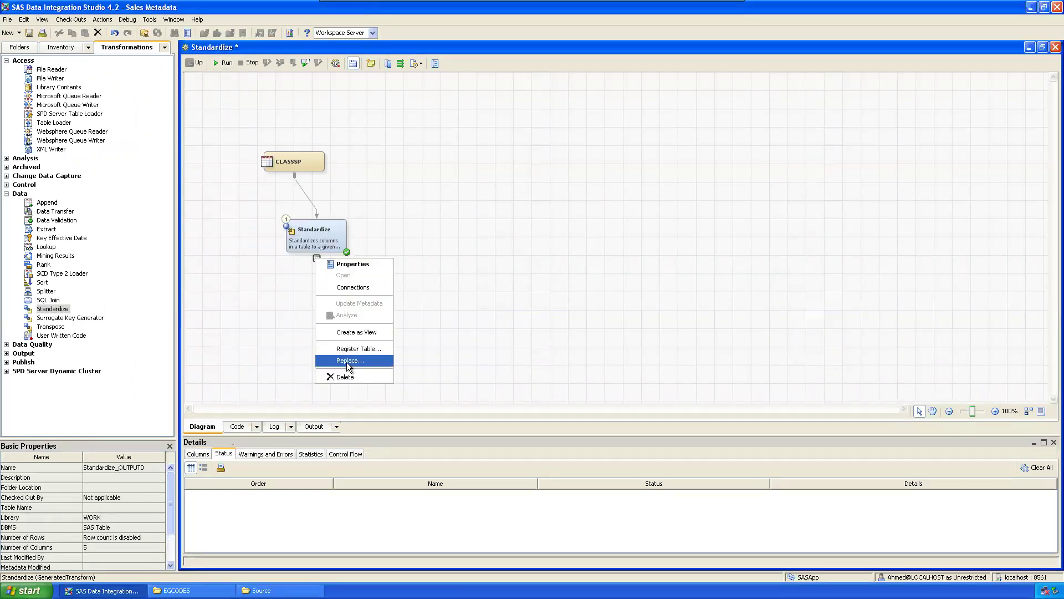
click(353, 346)
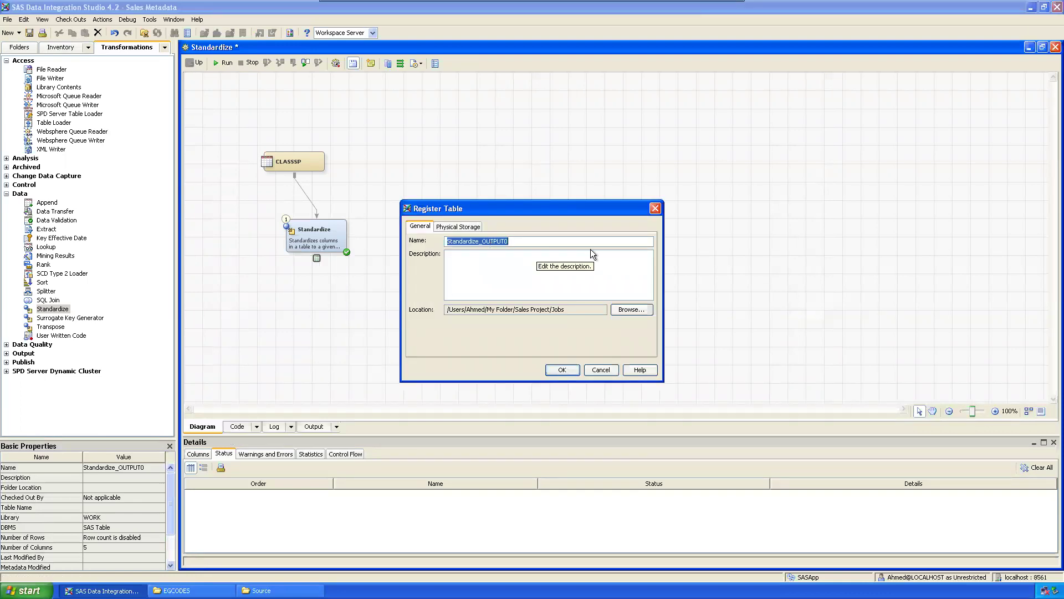
key(End)
drag(531, 244, 439, 242)
key(ctrl+c)
click(467, 228)
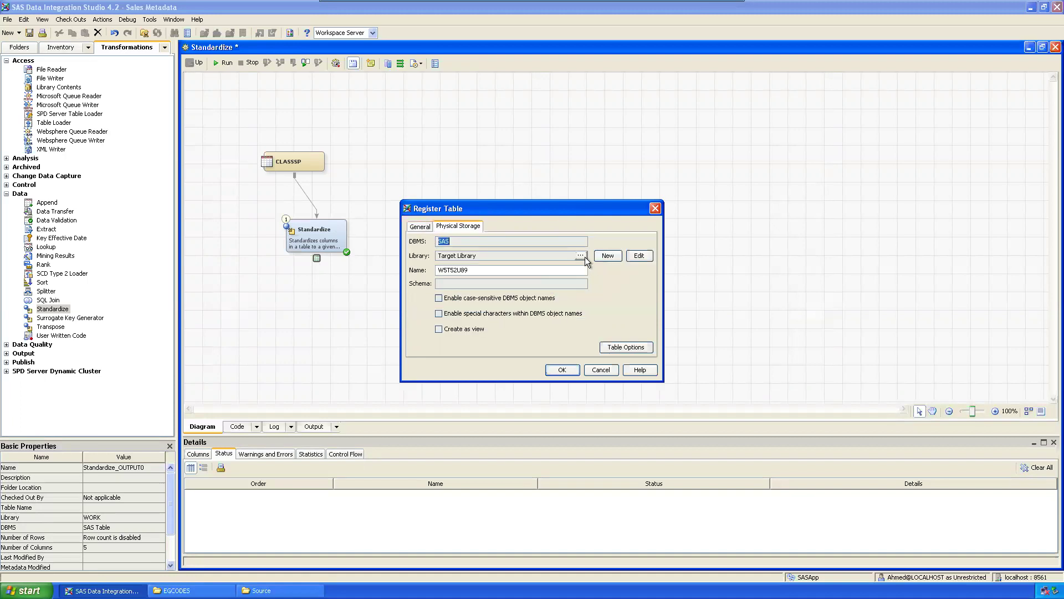
click(584, 255)
click(557, 379)
drag(471, 270, 401, 272)
key(ctrl+v)
click(561, 370)
- Select Height as the VAR analysis column in the Standardize transformation's options
right_click(312, 245)
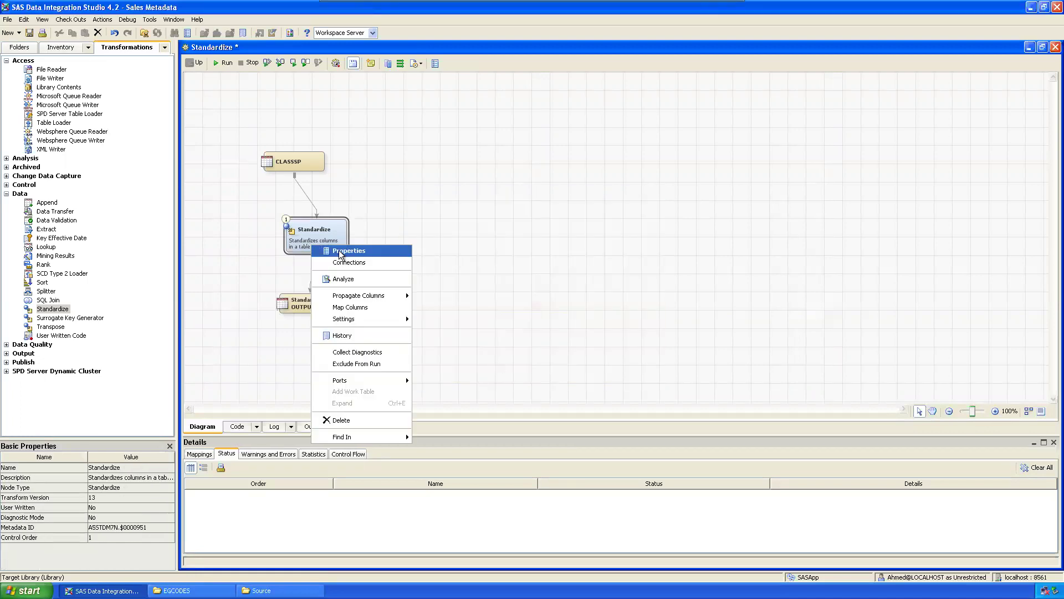
click(341, 253)
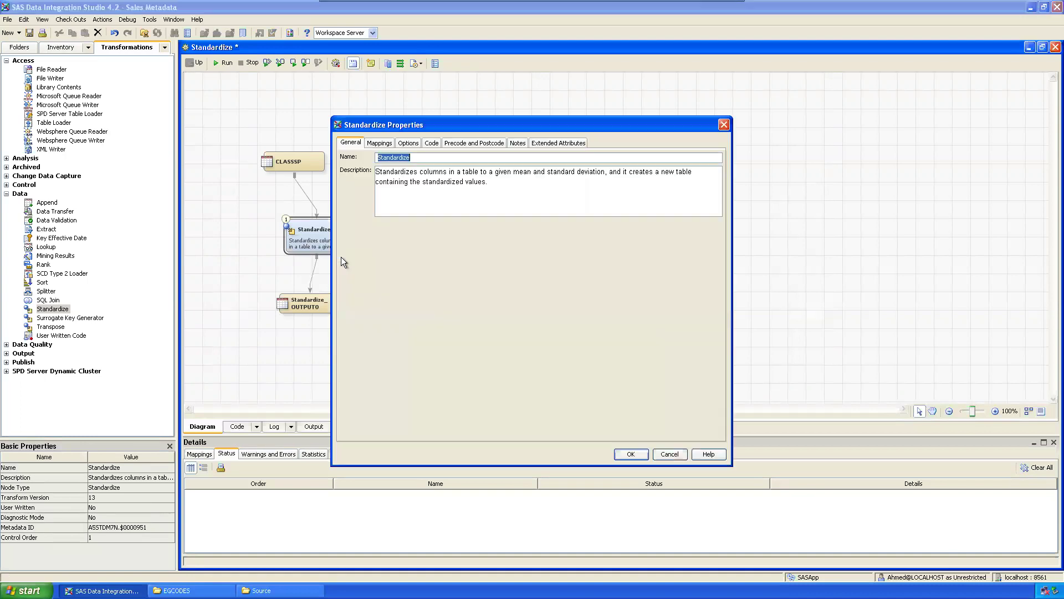
click(410, 144)
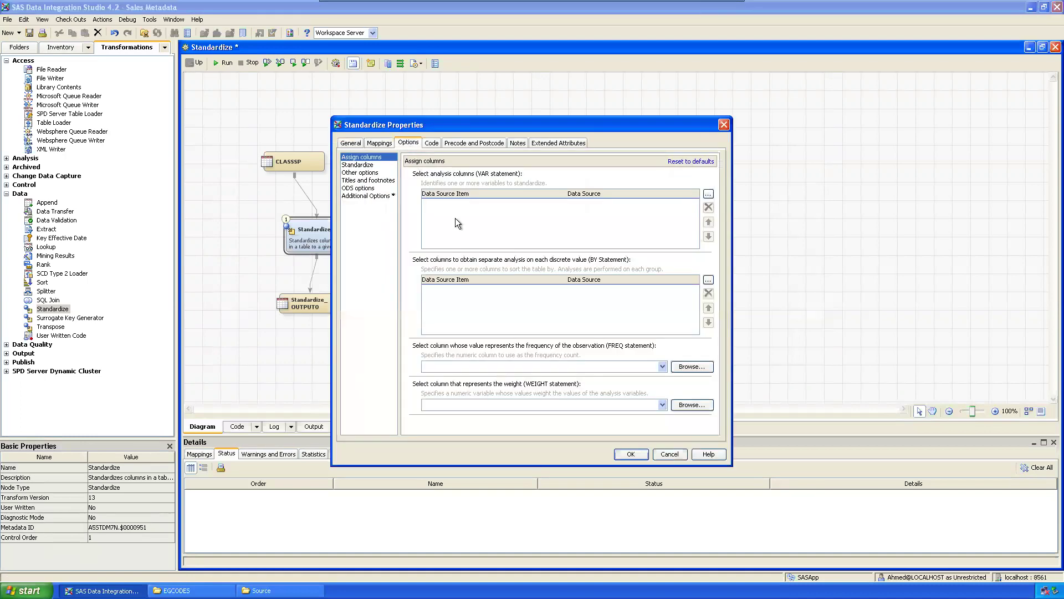
click(712, 192)
click(518, 247)
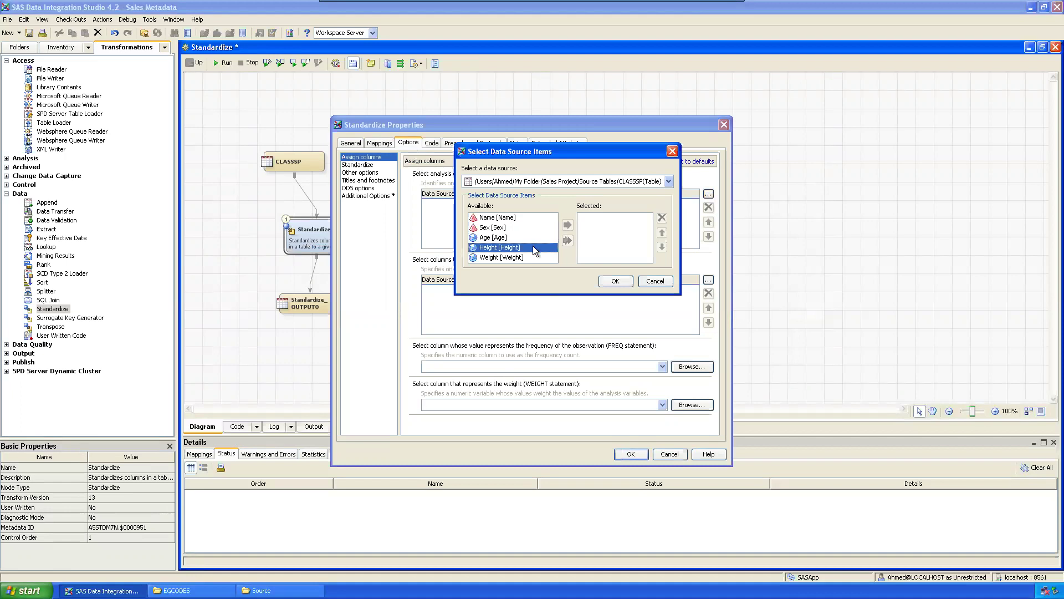
click(568, 227)
click(616, 281)
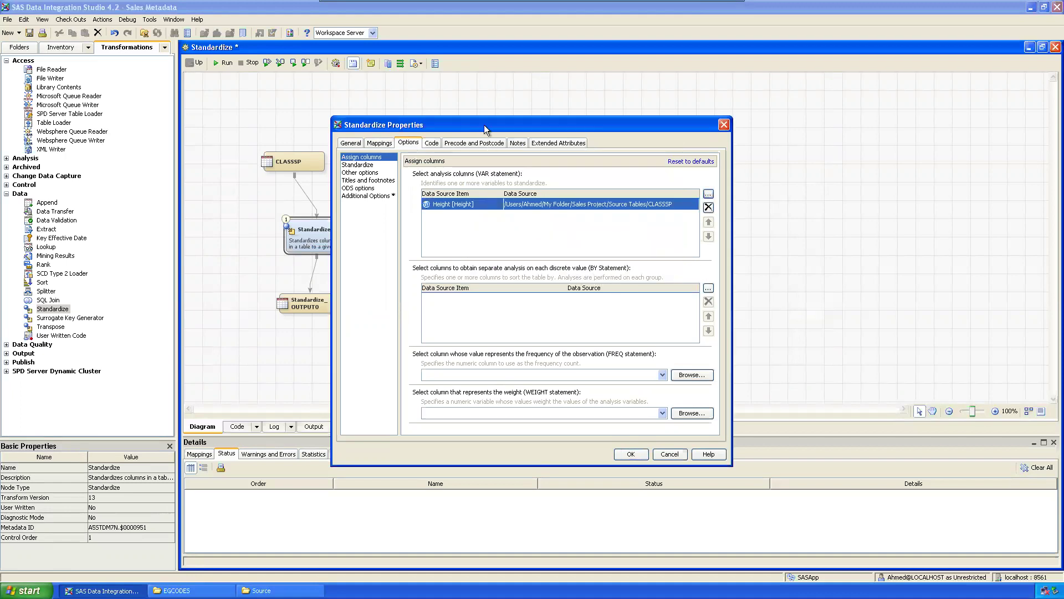
drag(484, 125, 487, 103)
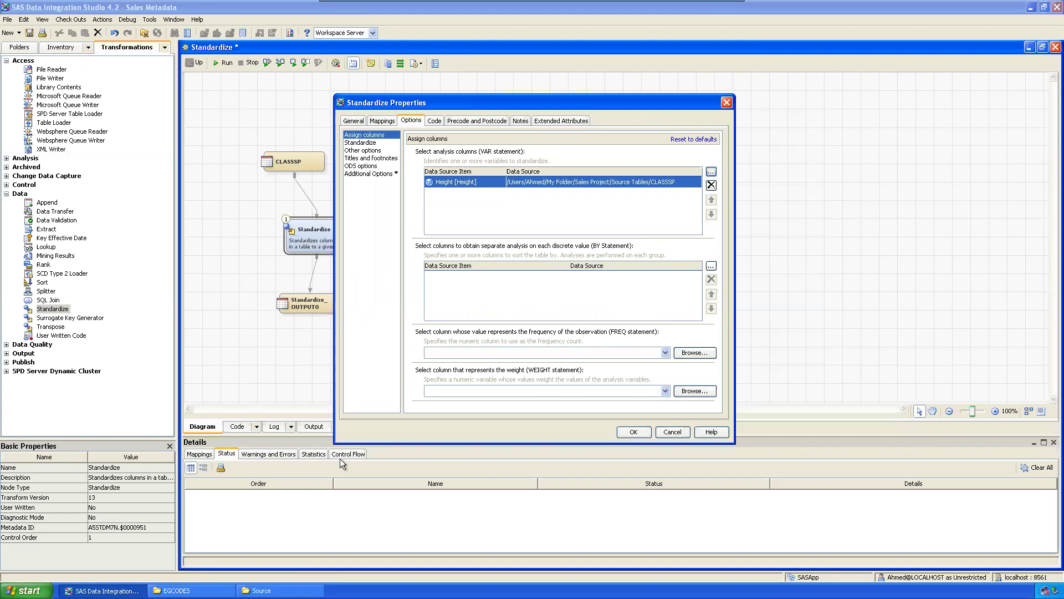
- Enter 65 as the MEAN value, then review Other options, Titles and footnotes, and ODS options
click(368, 143)
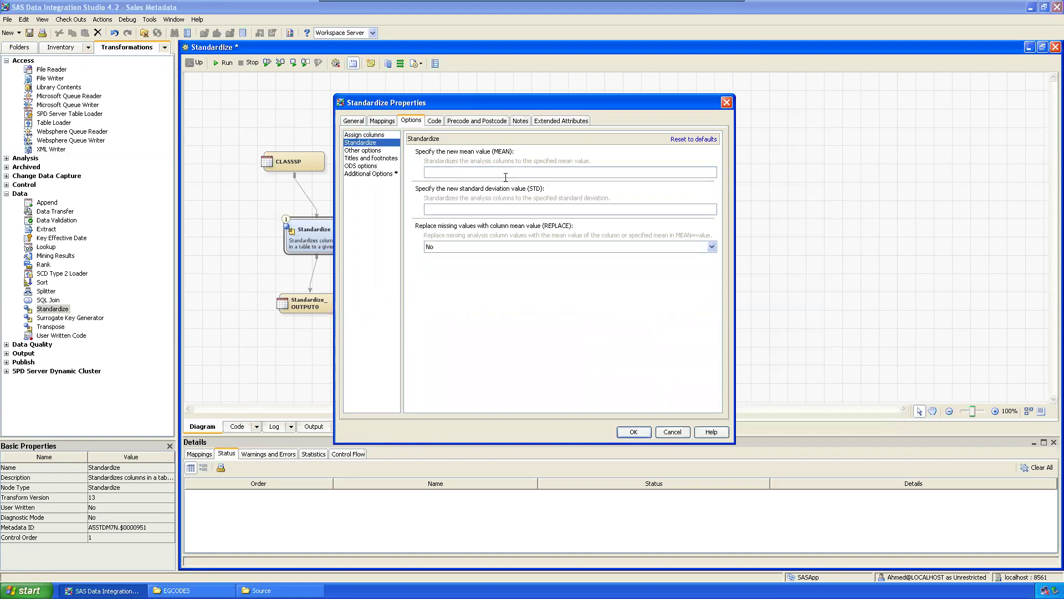
text(65)
text(.0)
text(1)
click(366, 151)
click(380, 159)
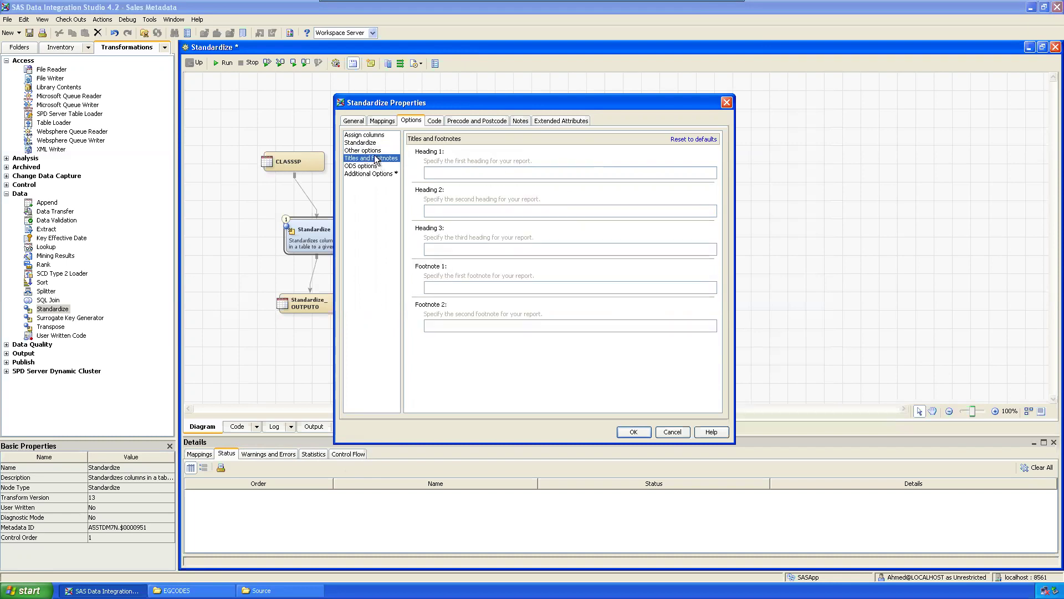
drag(463, 108, 593, 100)
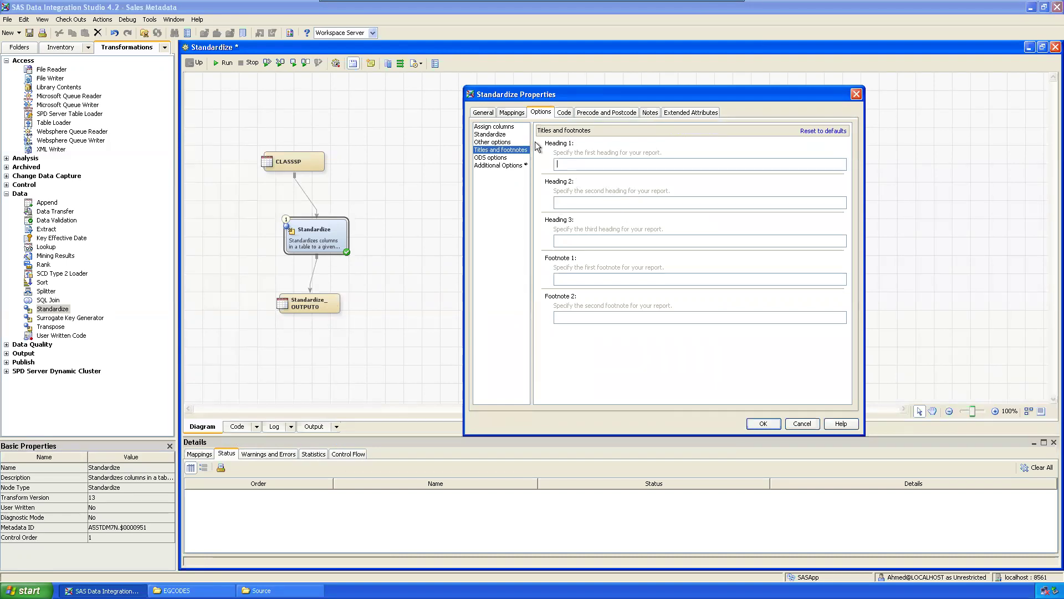
click(496, 158)
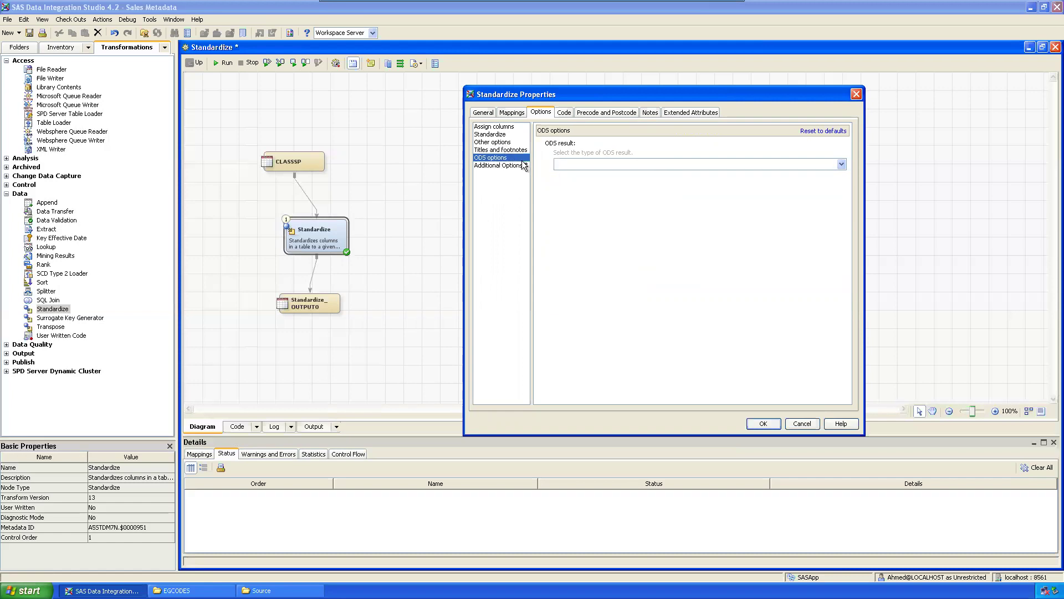
click(503, 142)
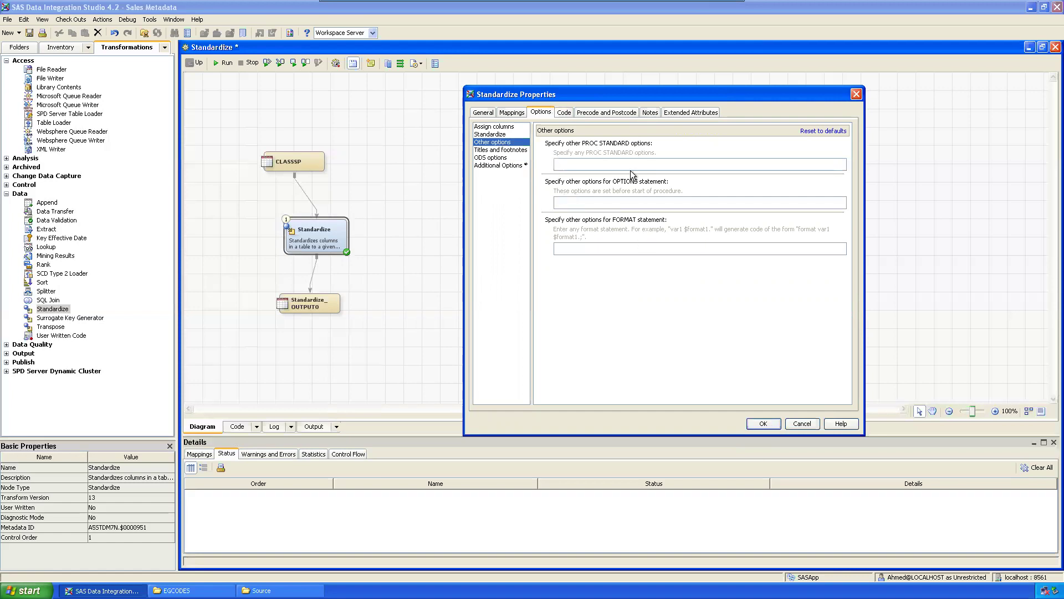
- Apply the Standardize settings, run the job, and open Standardize_OUTPUT0's data
click(767, 424)
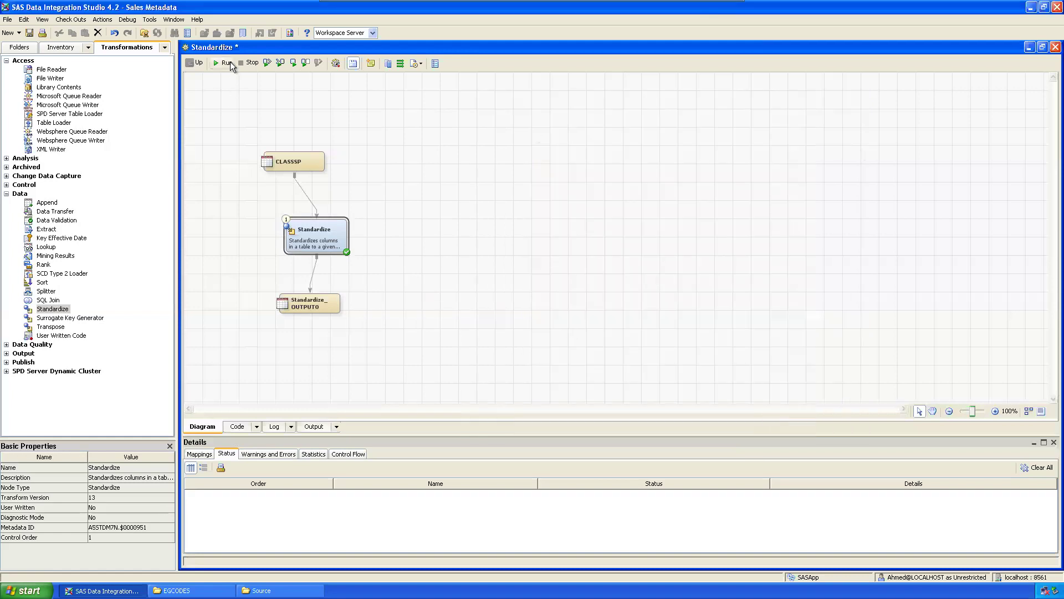
click(1028, 411)
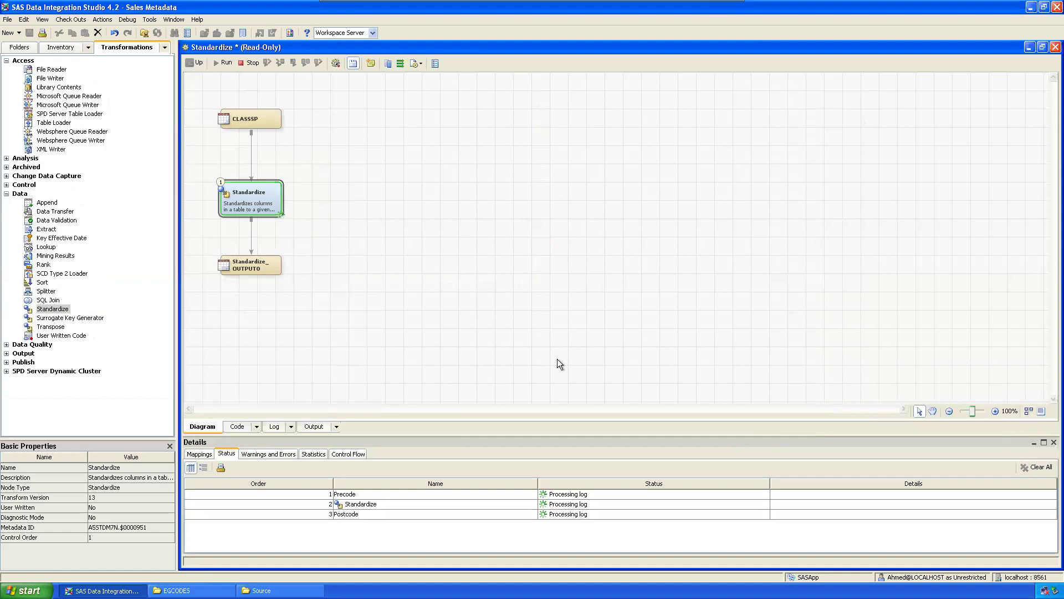
right_click(240, 269)
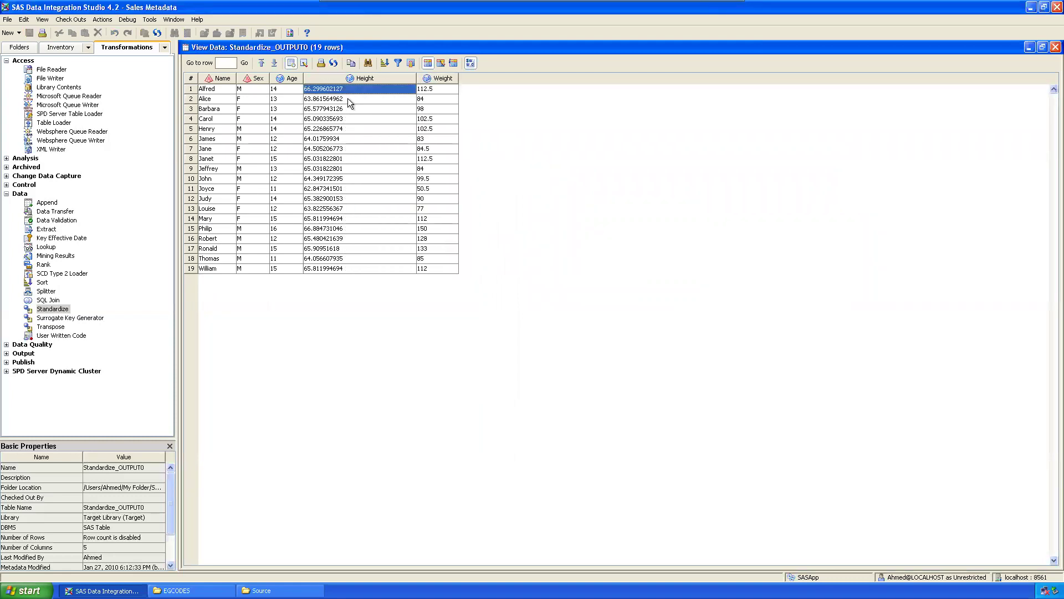
- Check the standardized Height values across rows 1–19 of Standardize_OUTPUT0
click(349, 99)
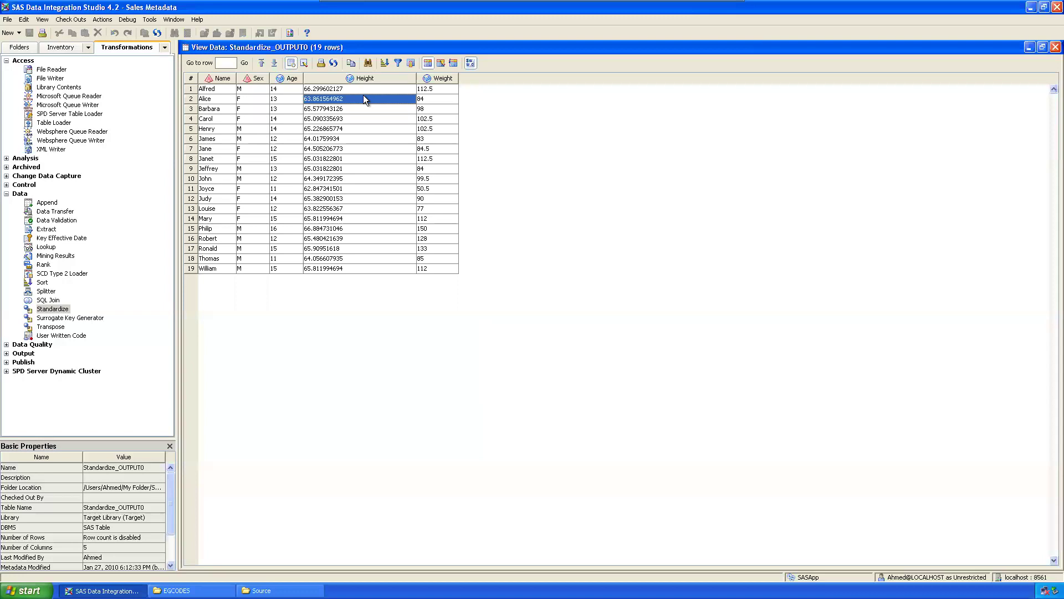
drag(364, 95, 377, 273)
click(643, 264)
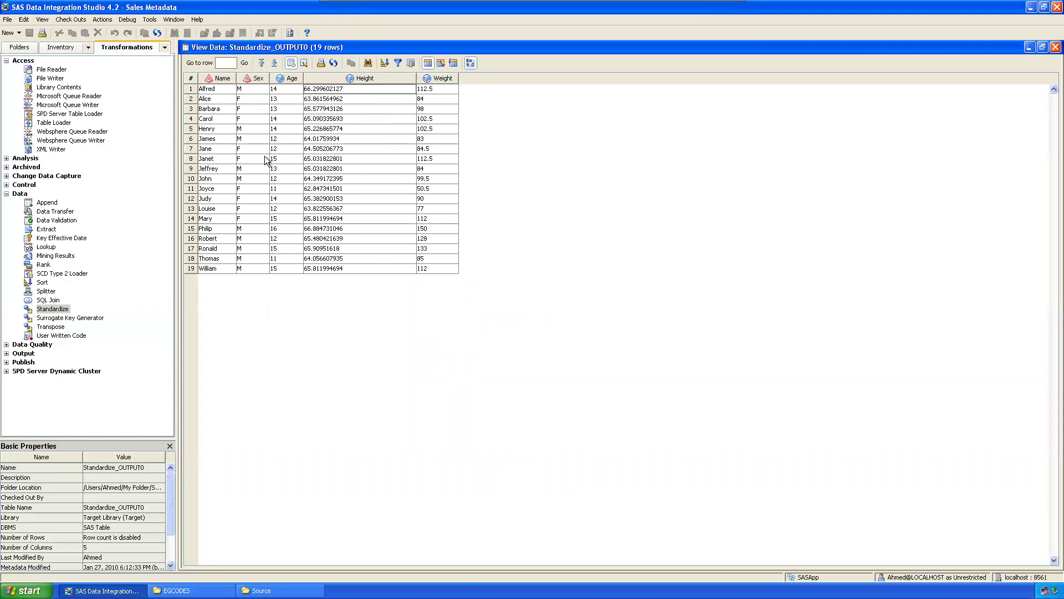
drag(364, 87, 363, 267)
- Close the data view and the Standardize job, saving the job's changes
click(1056, 47)
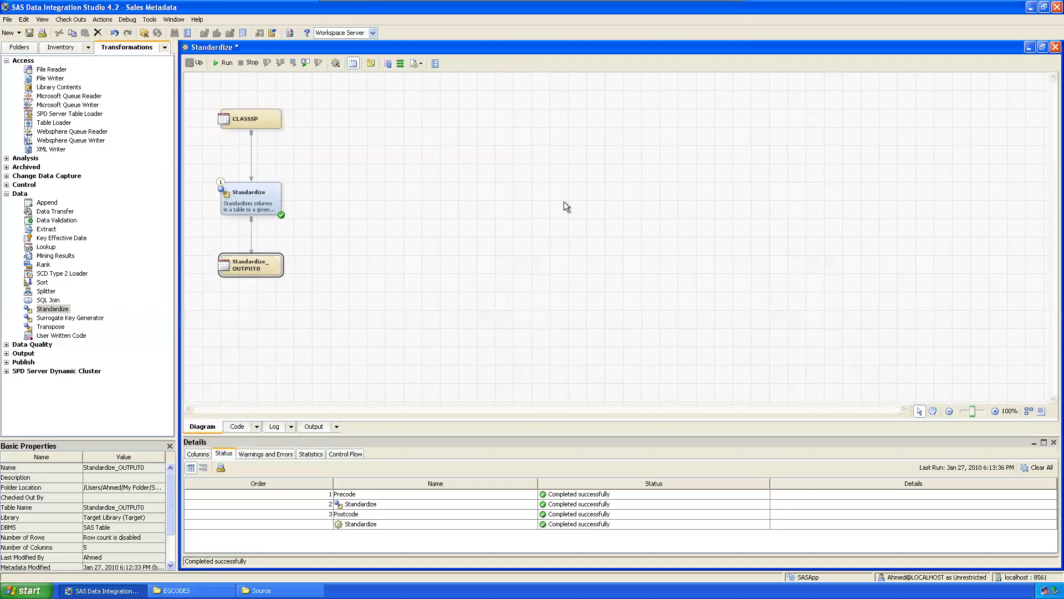
click(563, 202)
click(1055, 47)
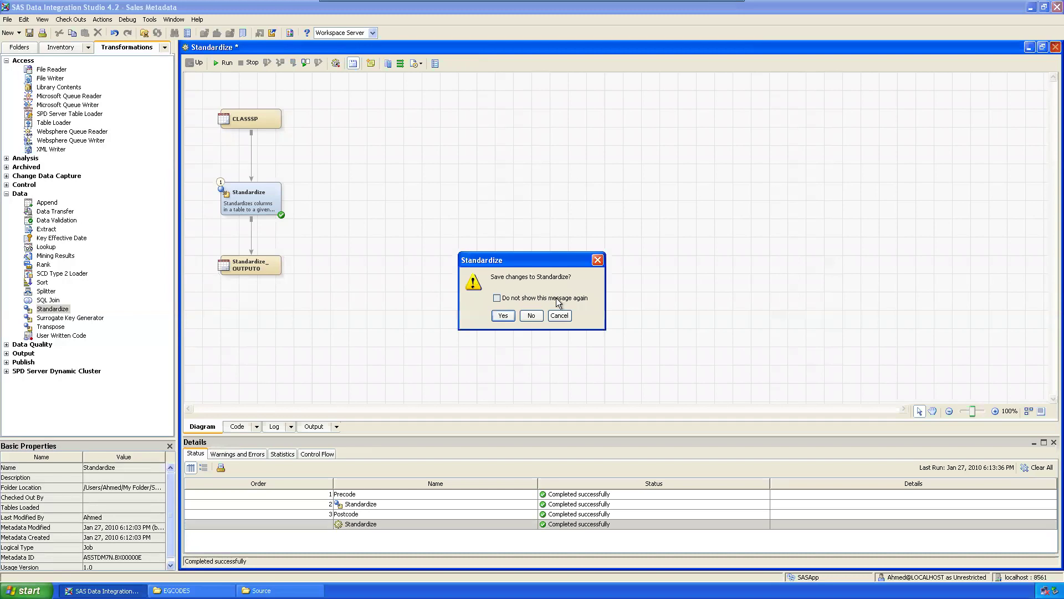
click(502, 316)
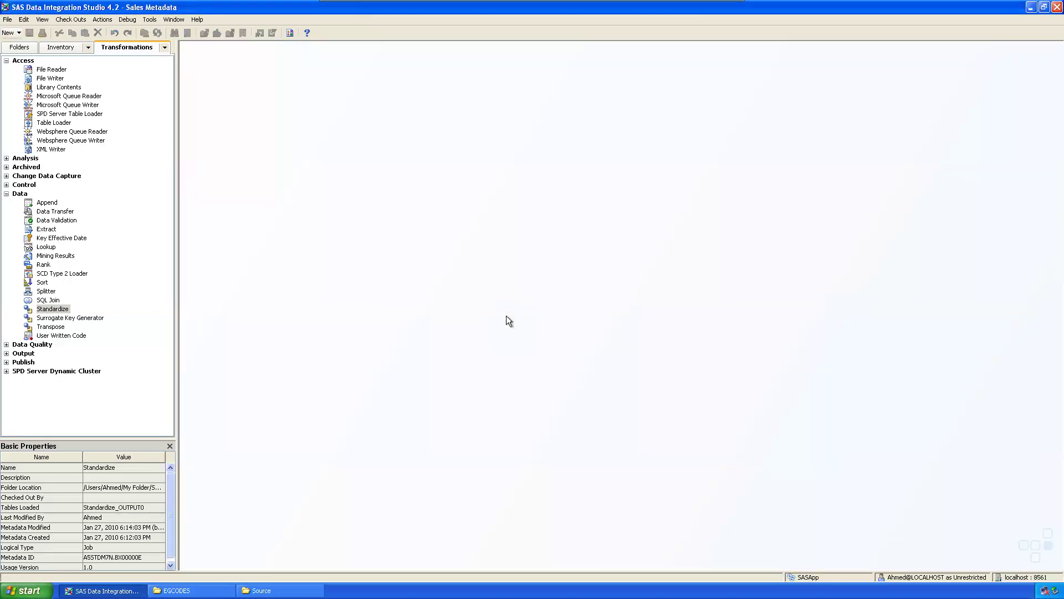